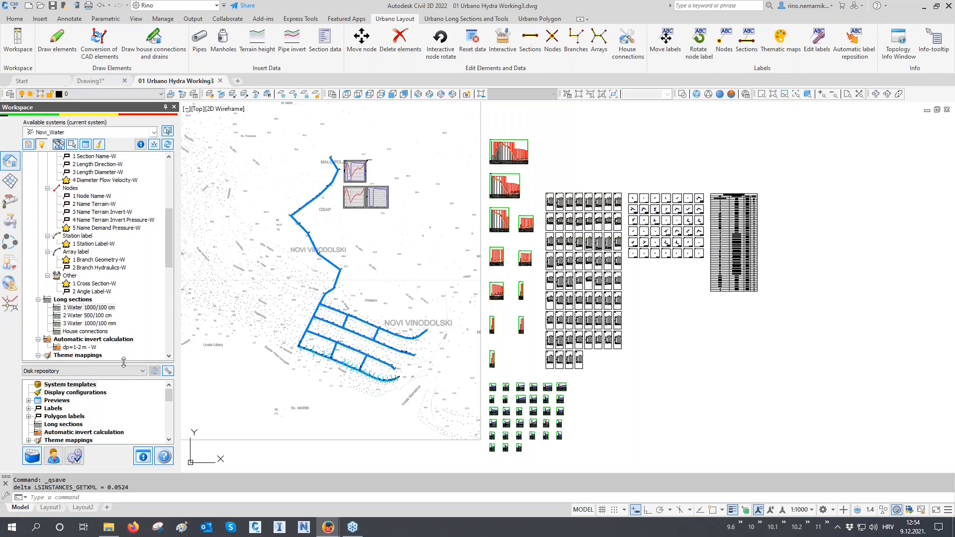
- Enlarge the disk repository area and save the Novi_Water system as a template
drag(121, 333, 121, 327)
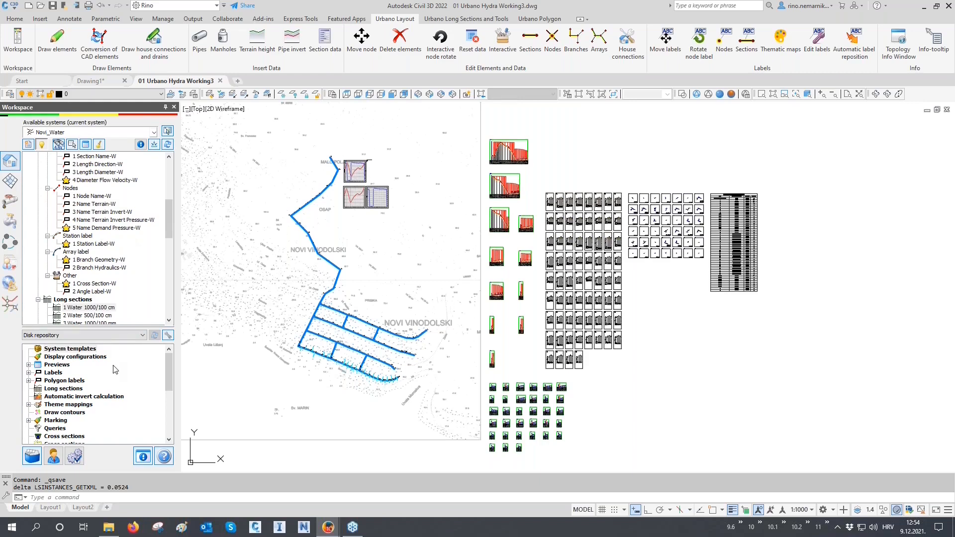
scroll(169, 213, up, 6)
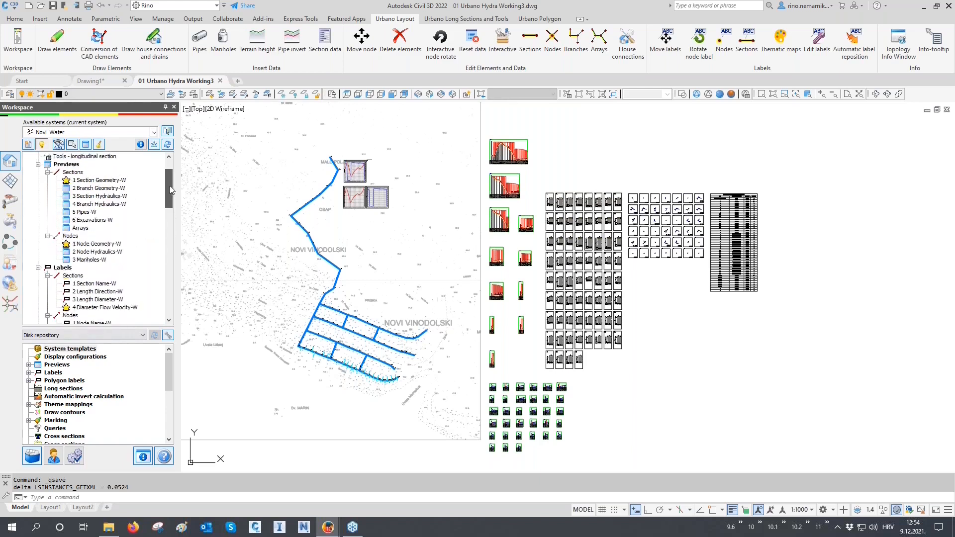
click(57, 158)
right_click(57, 158)
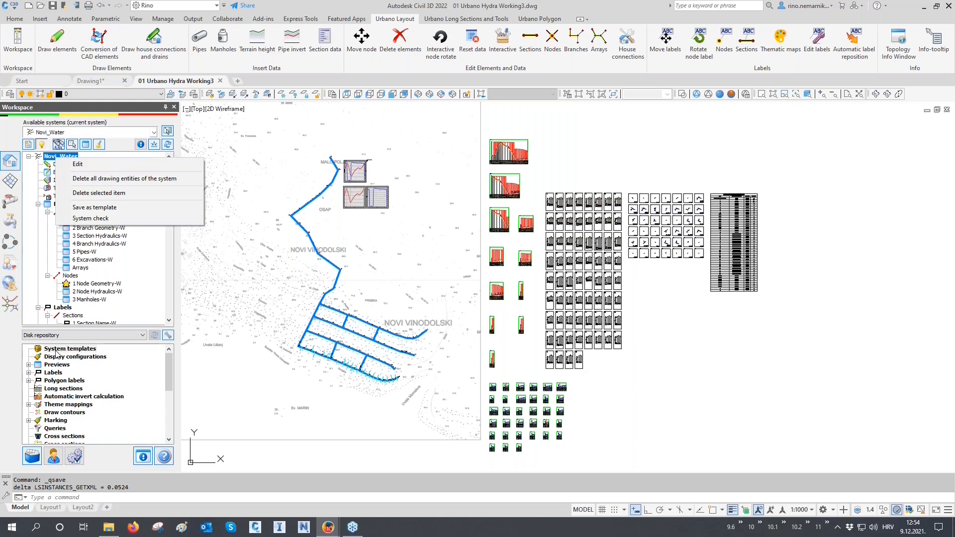
click(113, 209)
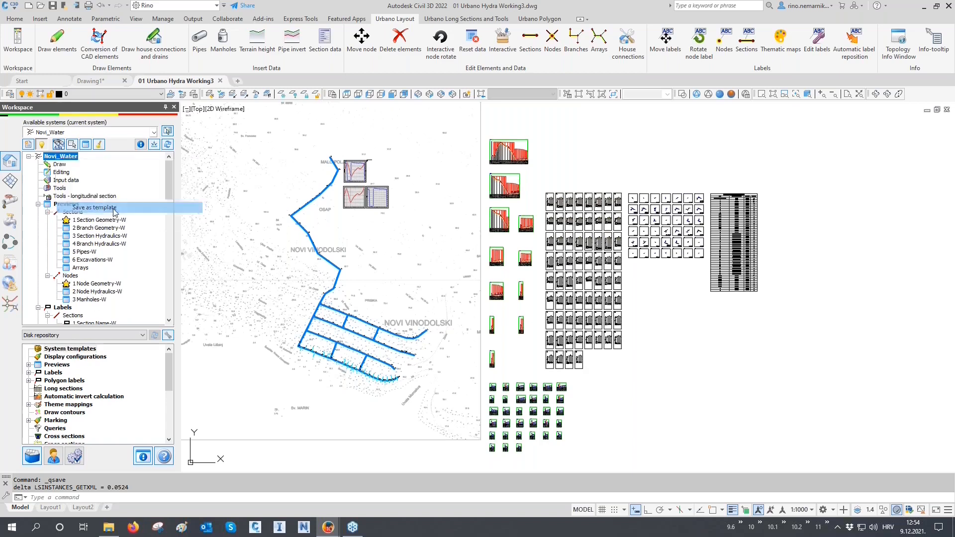
- Expand the system templates in the disk repository and view the actions available for the saved Novi_Water template
double_click(37, 348)
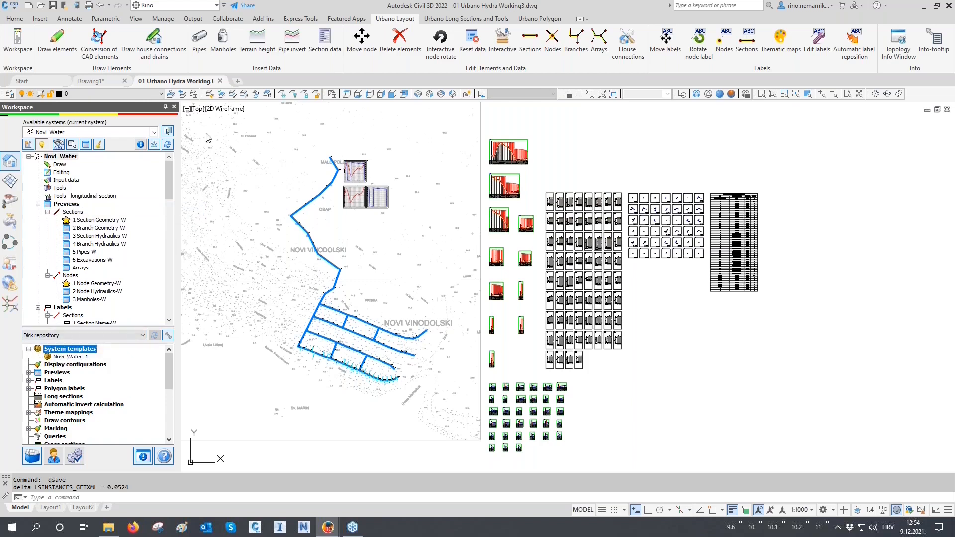
click(75, 358)
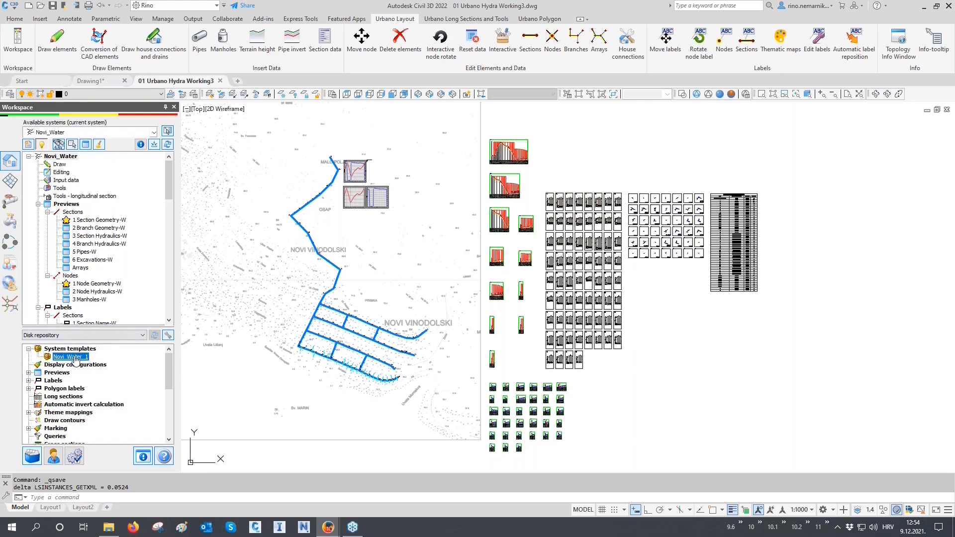
right_click(76, 359)
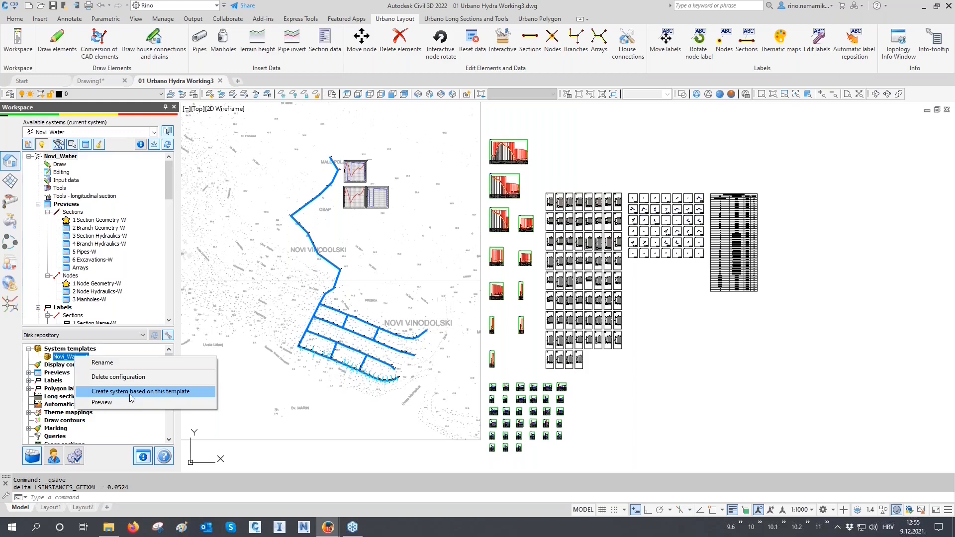
click(14, 380)
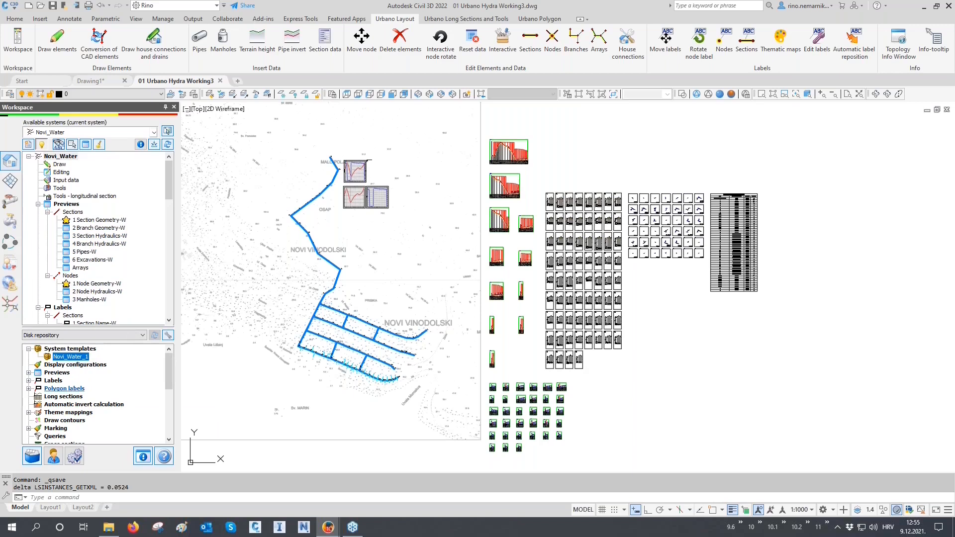
- Open Urbano Hydra Profiles.dwg from the 01 Hydra folder as a separate drawing
click(109, 527)
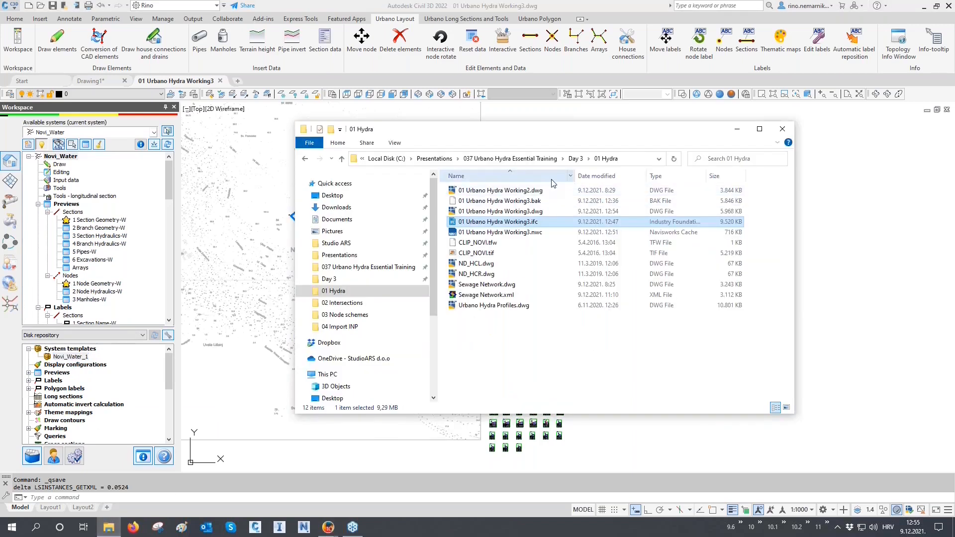
click(491, 307)
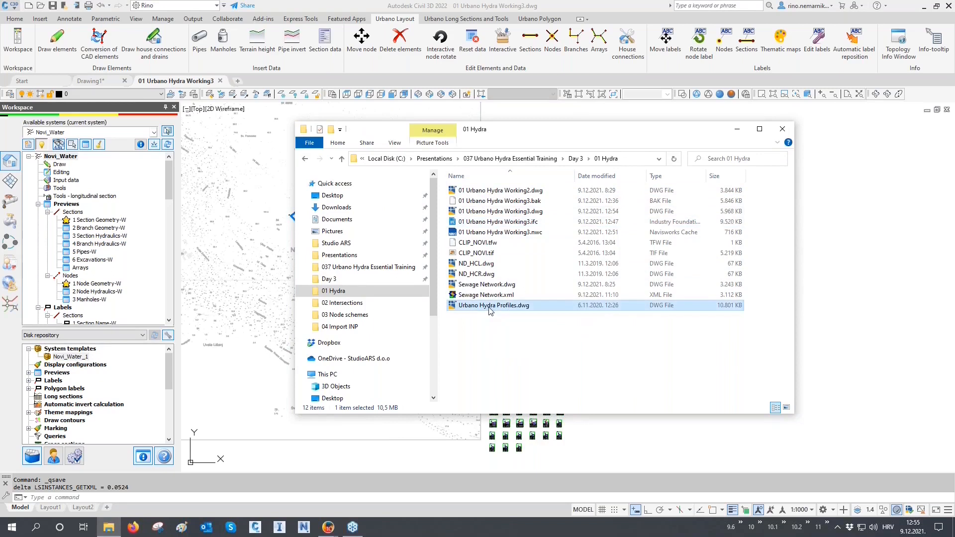
drag(491, 311, 462, 497)
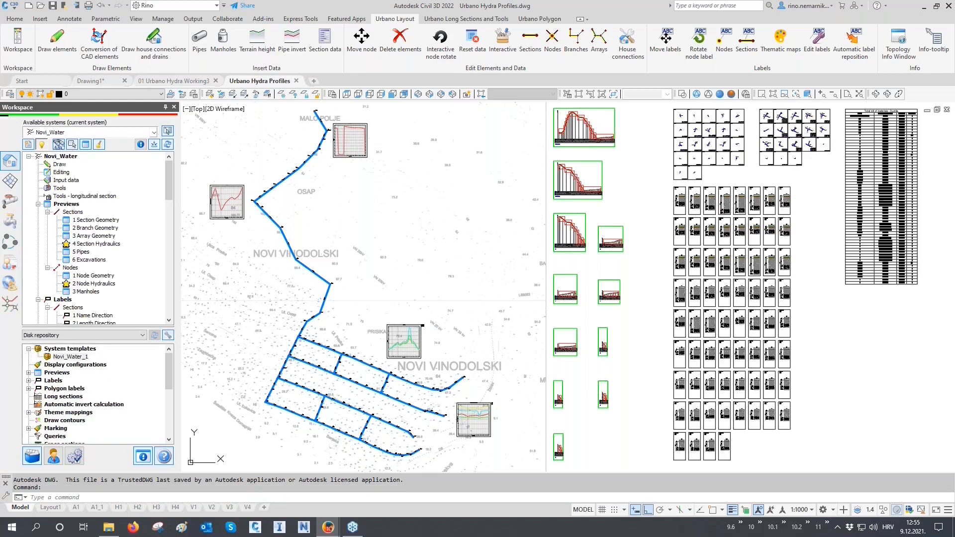
- Examine the first longitudinal profile in the drawing, including its data table rows and the terrain and pipe lines
middle_drag(585, 269, 560, 347)
middle_drag(526, 316, 541, 244)
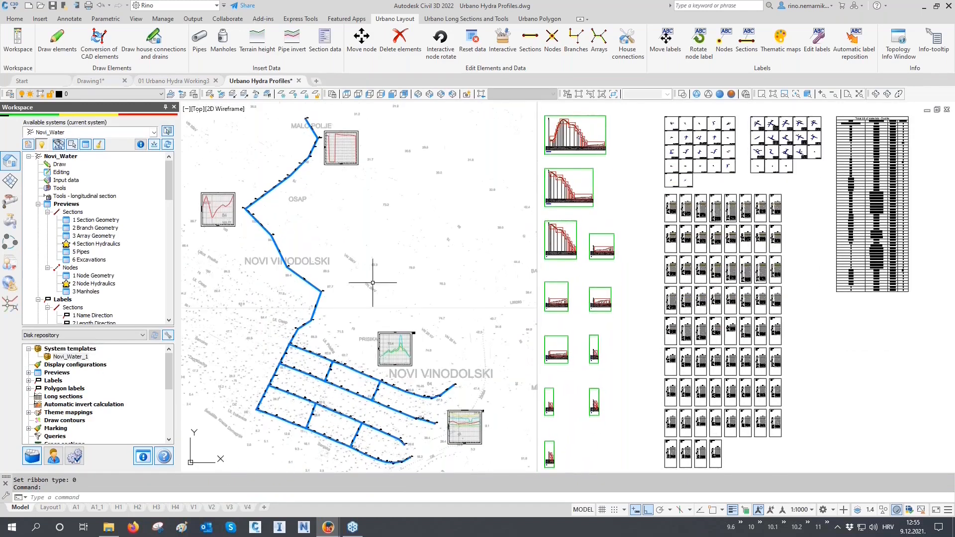
middle_drag(624, 188, 581, 314)
scroll(527, 259, up, 10)
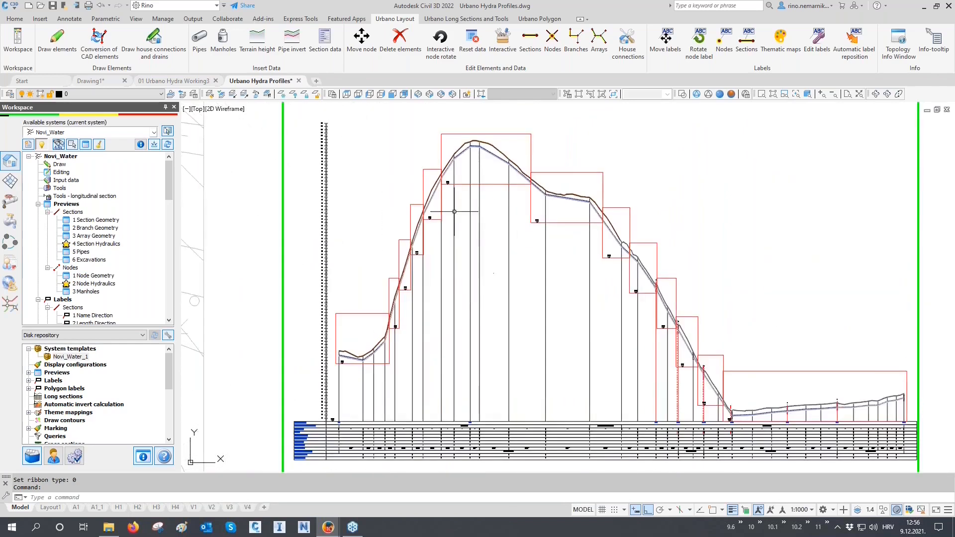
scroll(308, 450, up, 8)
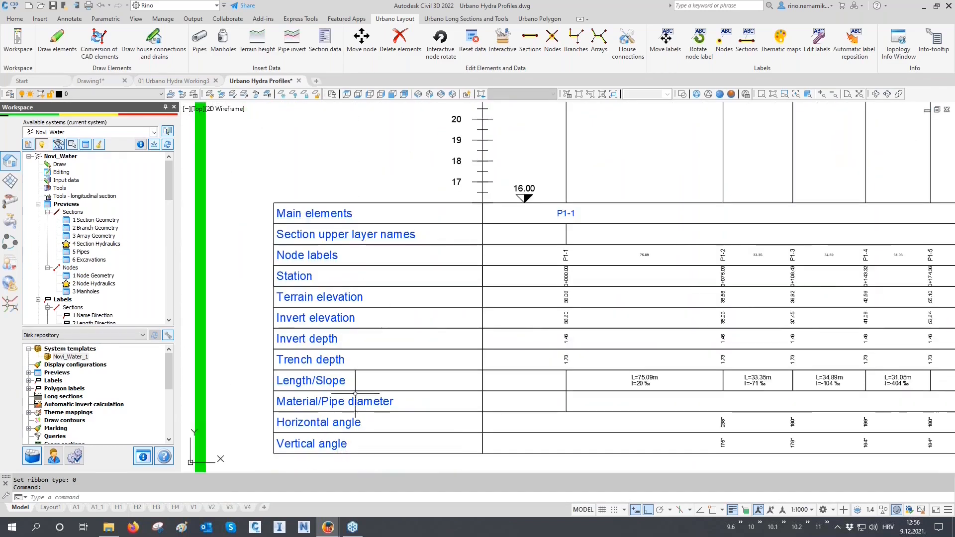
scroll(422, 264, down, 10)
scroll(421, 263, up, 10)
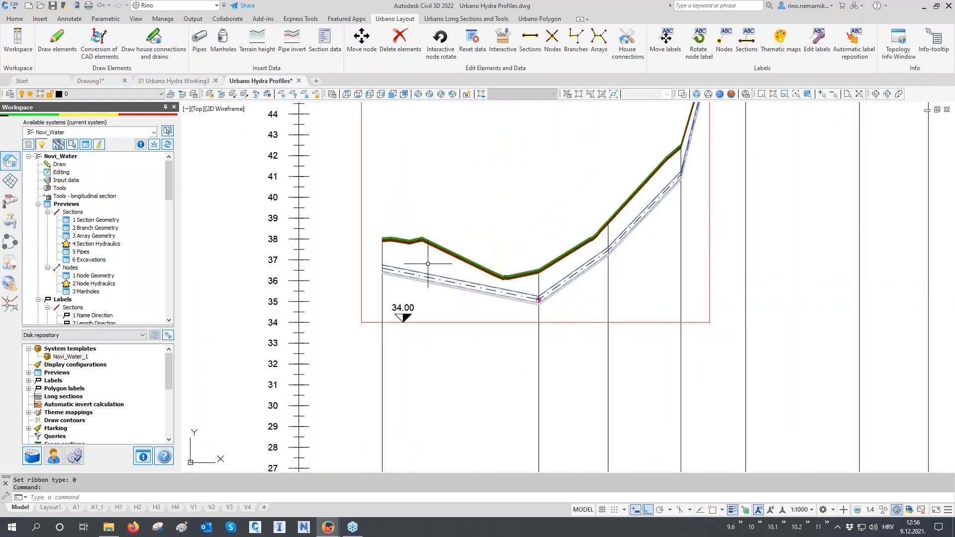
- Copy long section configurations 2 Water Main 1000/100 cm through 7 MODON WATER CALCS 10 from the Novi_Water system into the disk repository
scroll(129, 243, down, 4)
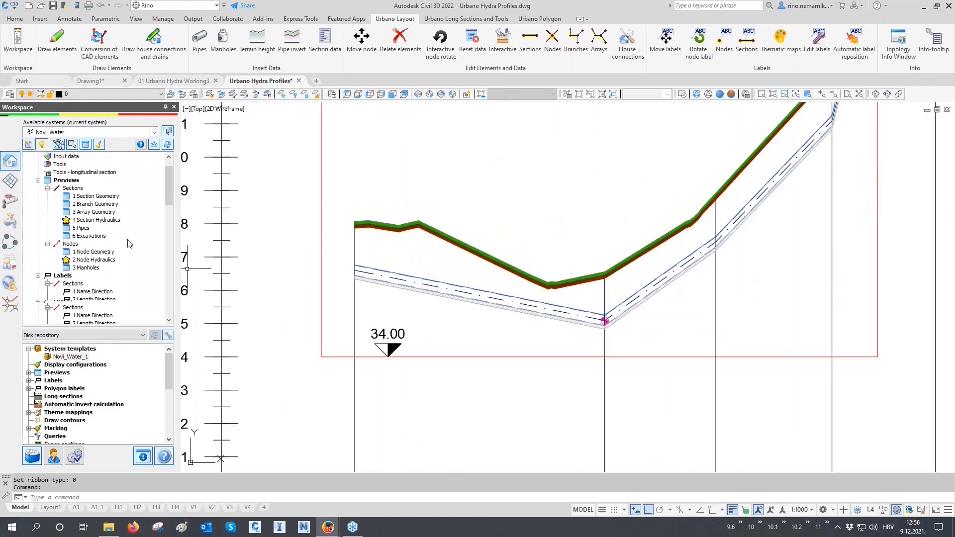
scroll(128, 243, down, 6)
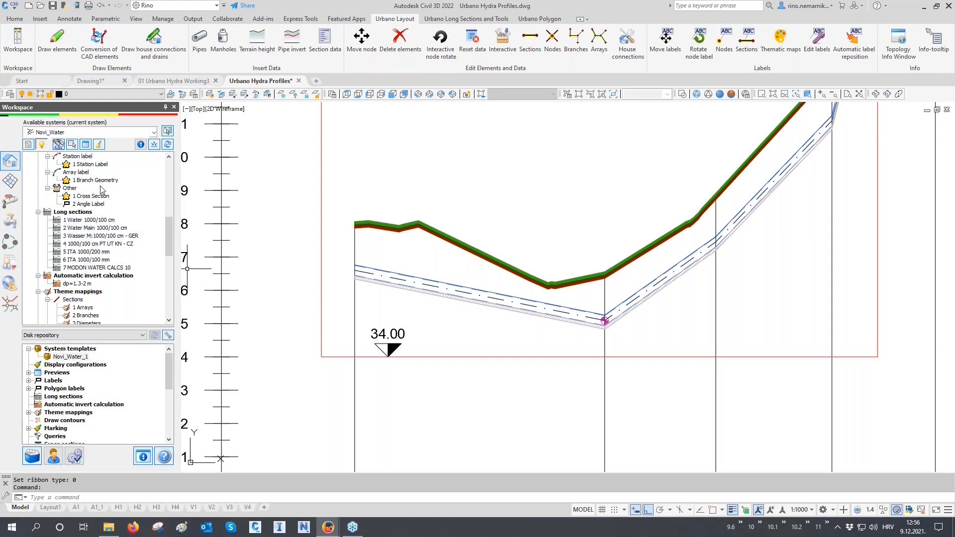
drag(92, 227, 84, 388)
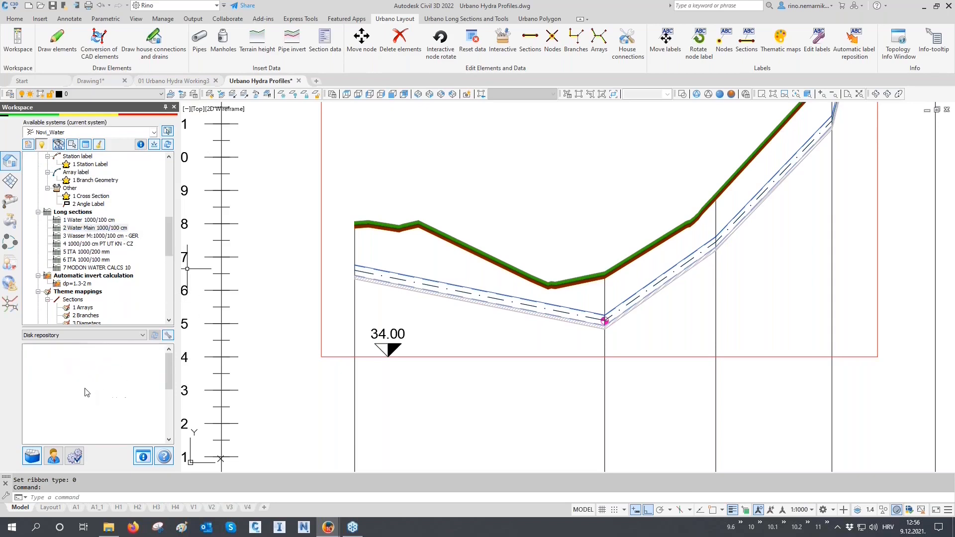
drag(89, 249, 96, 378)
click(92, 248)
drag(92, 247, 93, 379)
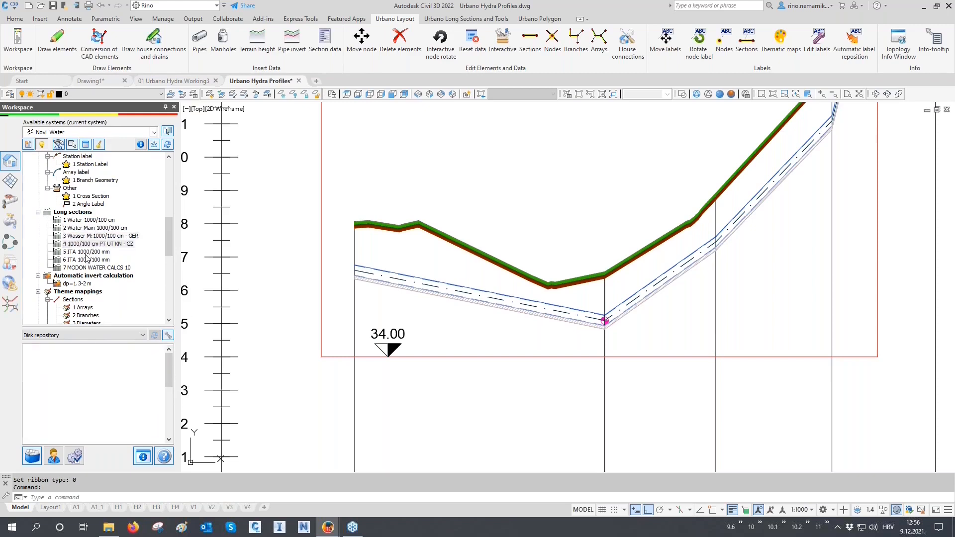
drag(86, 258, 85, 367)
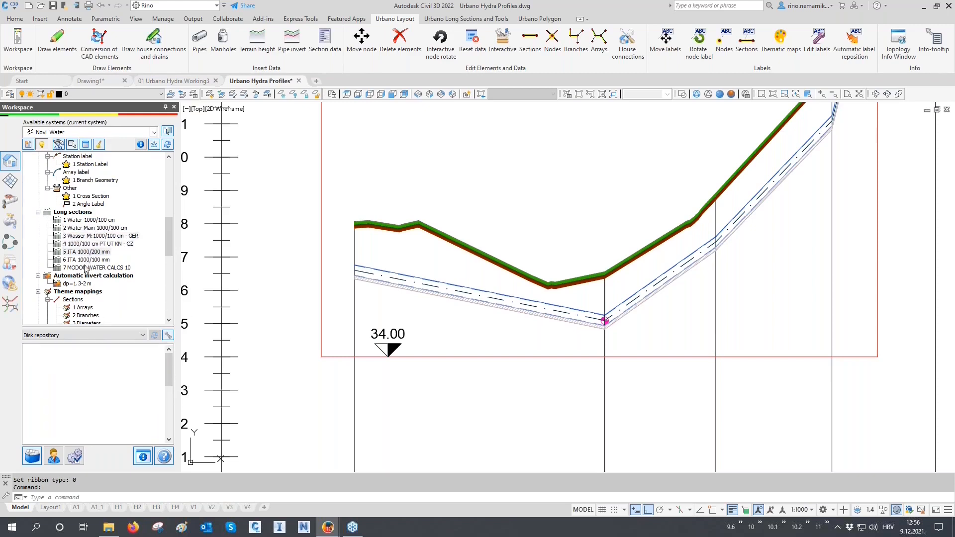
drag(86, 263, 81, 377)
drag(92, 270, 90, 392)
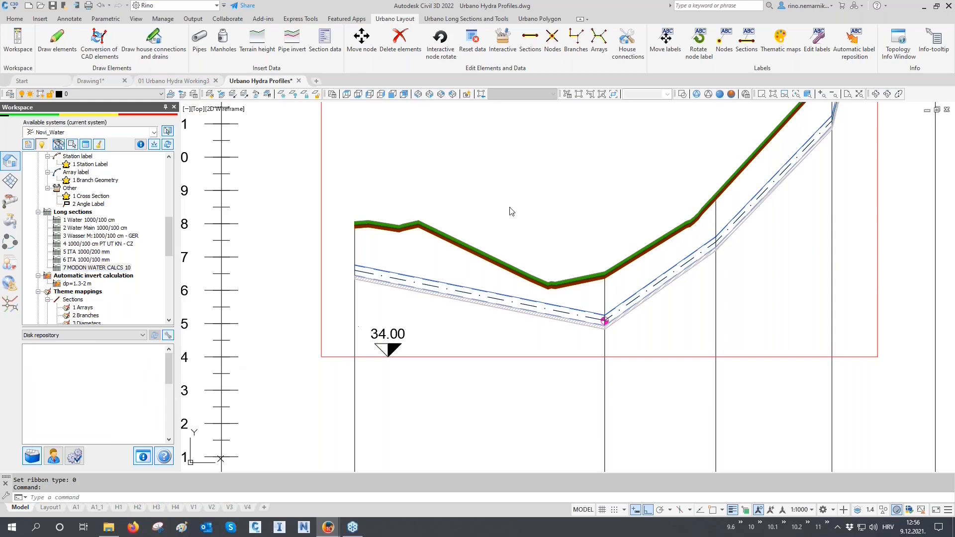
- Close the Urbano Hydra Profiles drawing without saving the changes
click(298, 81)
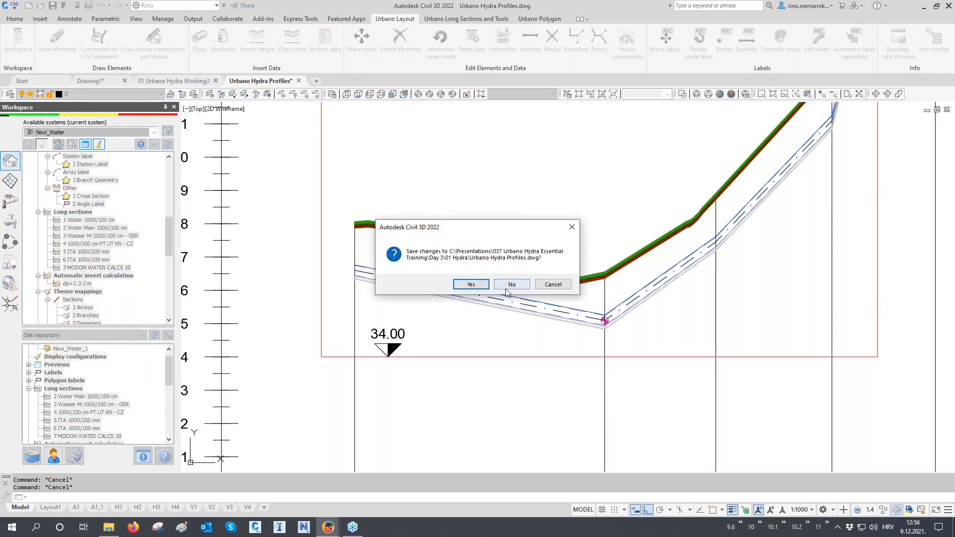
click(509, 285)
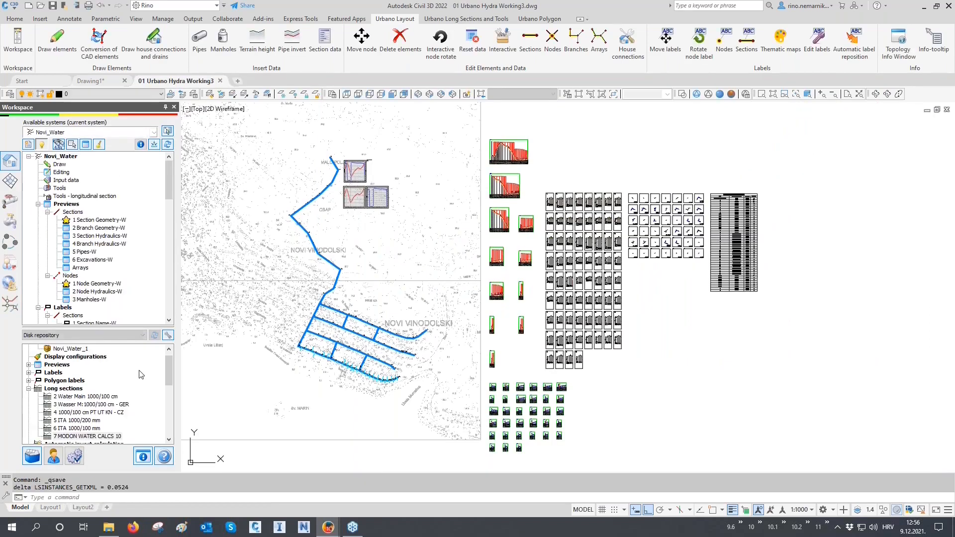
- Delete the long section configurations 2 Water 500/100 cm and 3 Water 1000/100 mm from the Novi_Water system
scroll(127, 245, down, 4)
scroll(127, 246, down, 5)
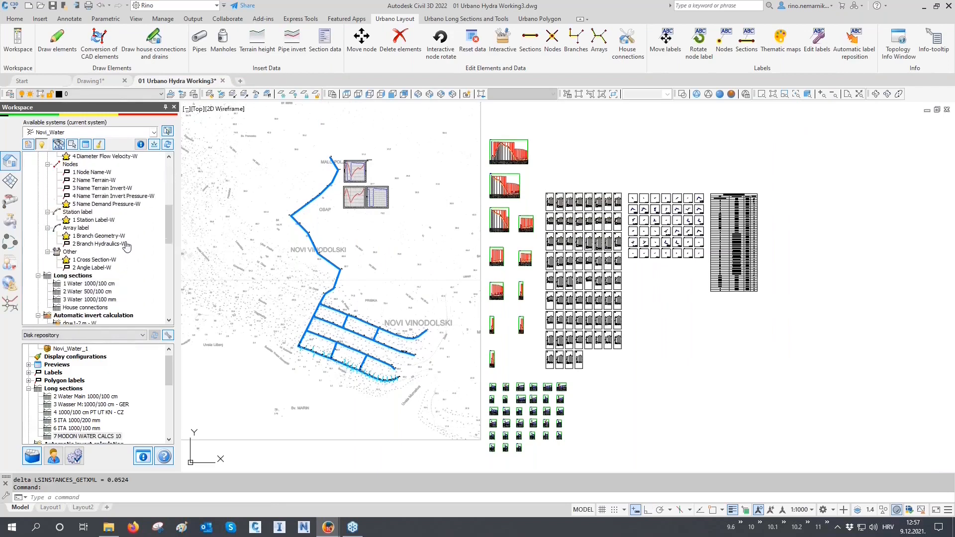
click(101, 260)
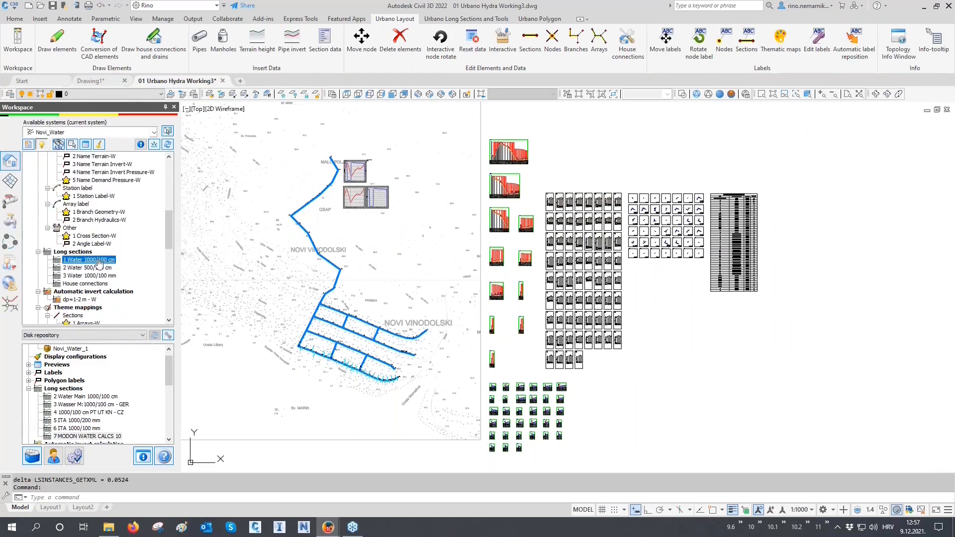
click(88, 284)
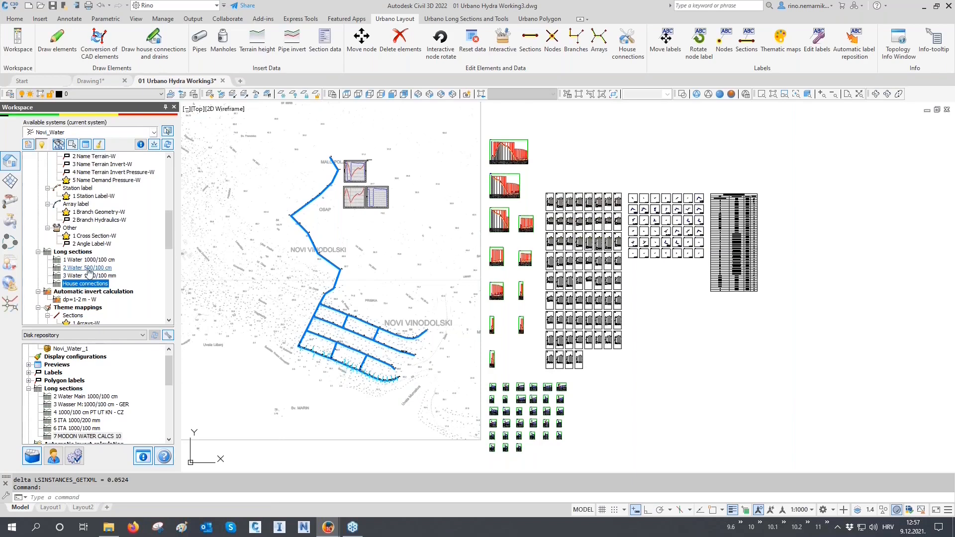
click(89, 268)
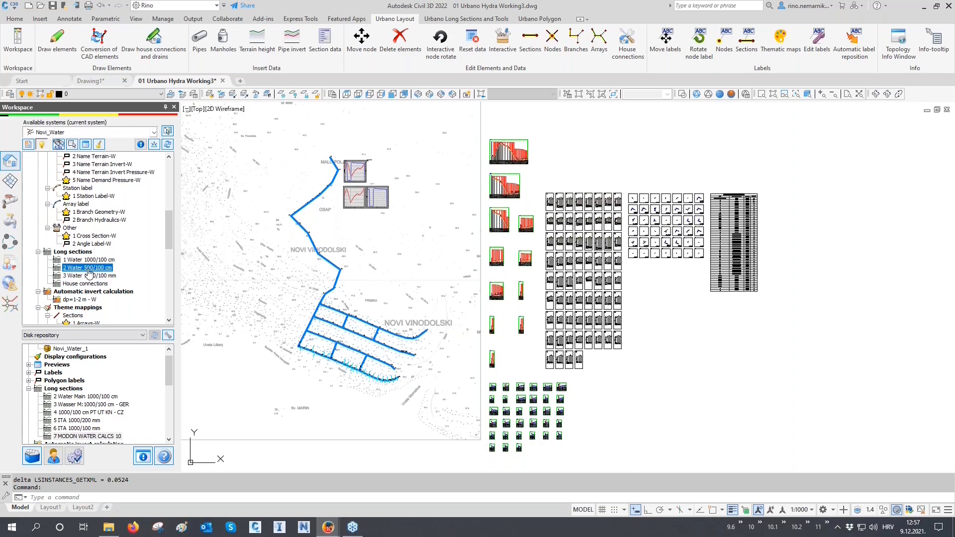
right_click(89, 272)
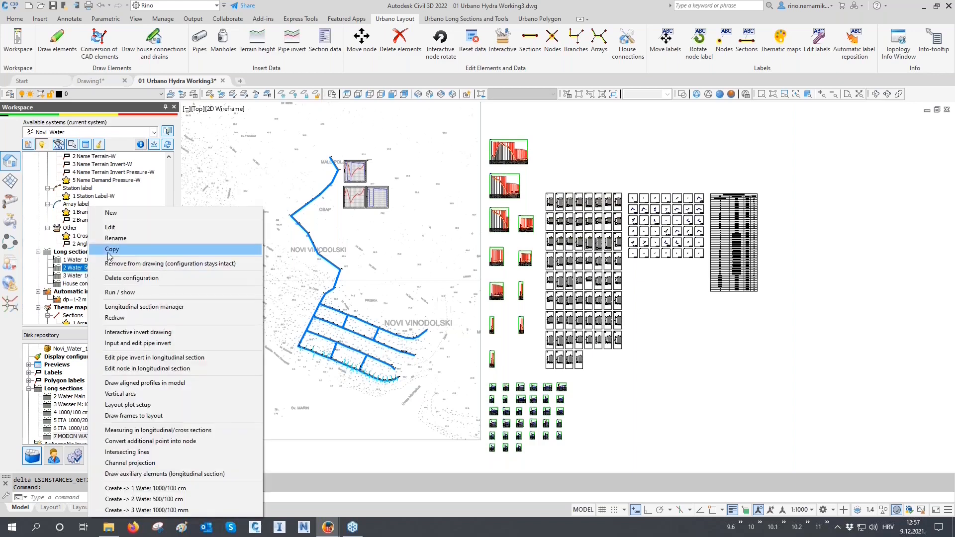
click(113, 278)
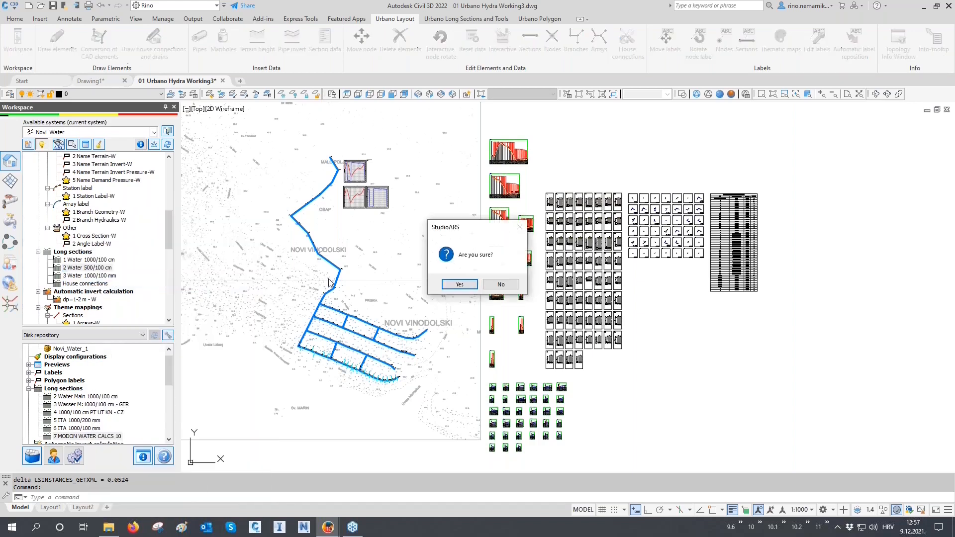
click(460, 282)
right_click(100, 268)
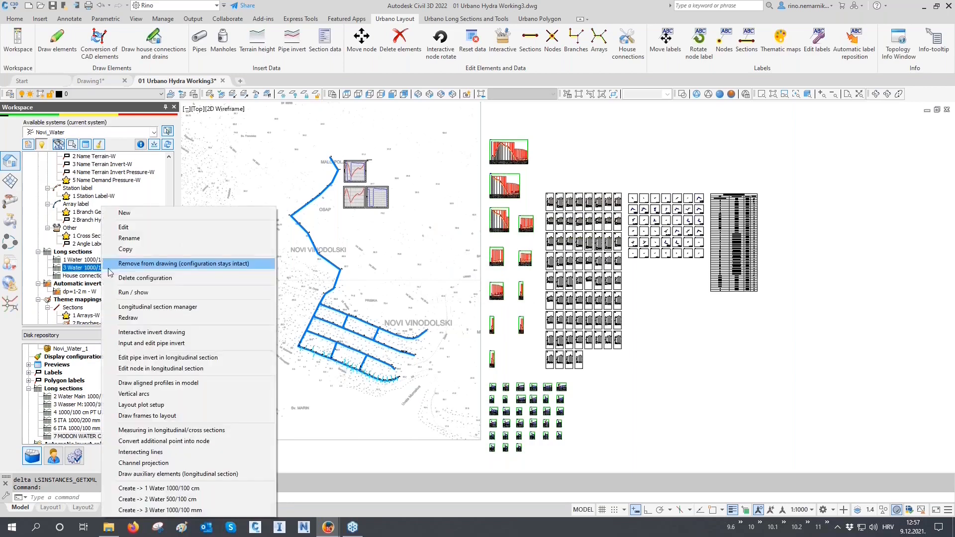
click(132, 277)
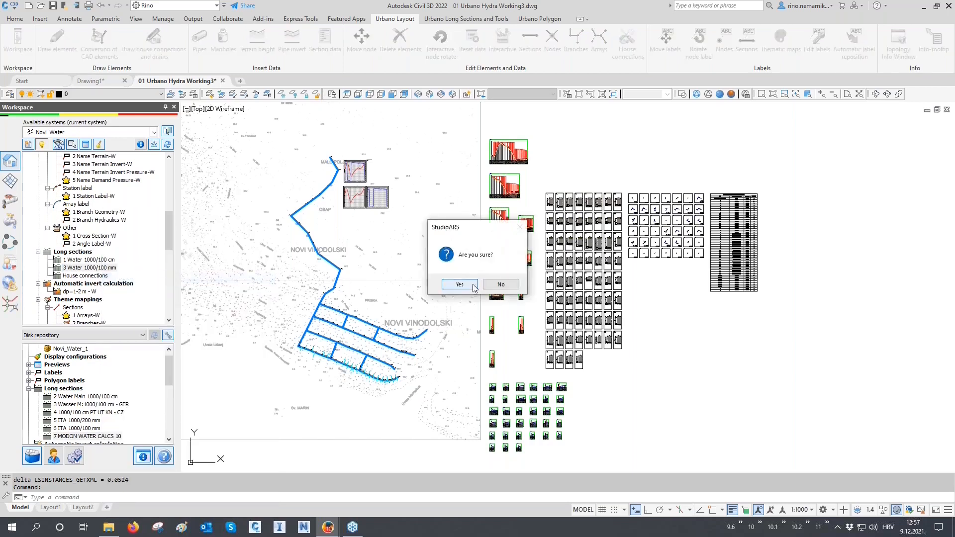
click(460, 287)
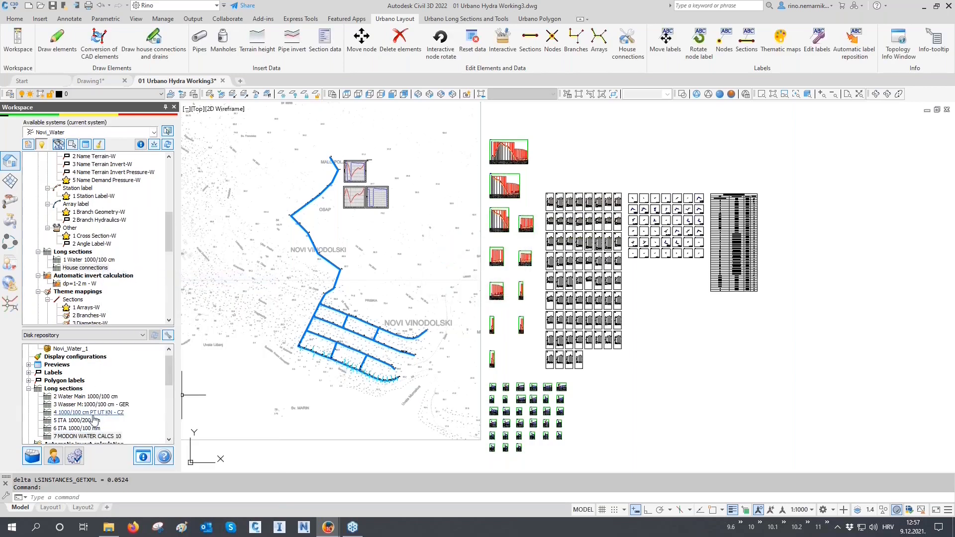
- Add long section configurations 2 Water Main 1000/100 cm through 7 MODON WATER CALCS 10 from the disk repository to the Novi_Water system
drag(90, 398, 105, 257)
drag(88, 404, 121, 327)
drag(85, 413, 79, 230)
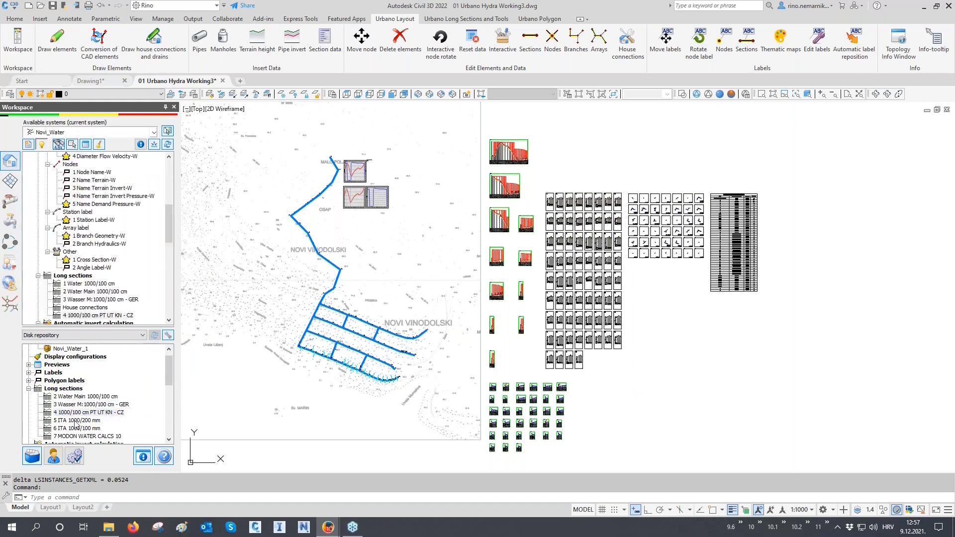
drag(74, 422, 110, 379)
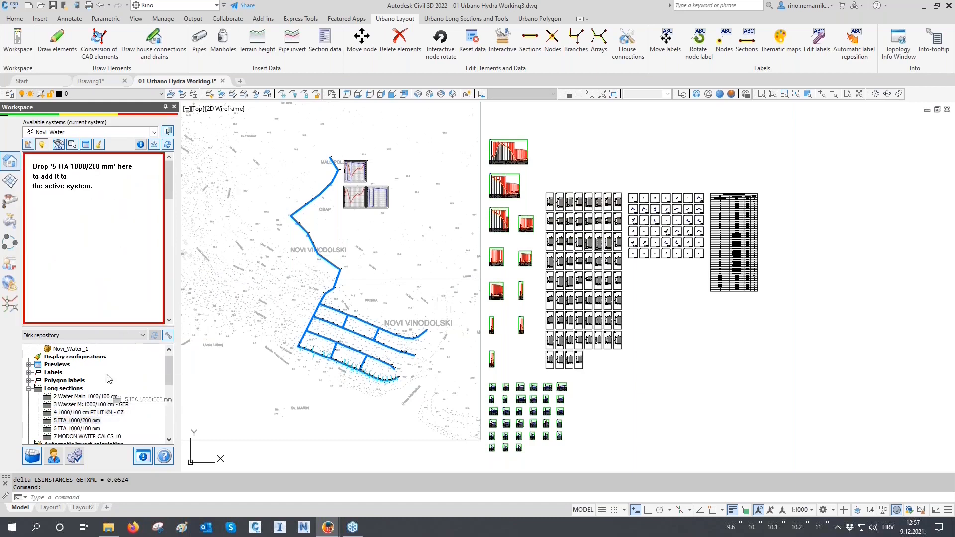
double_click(66, 428)
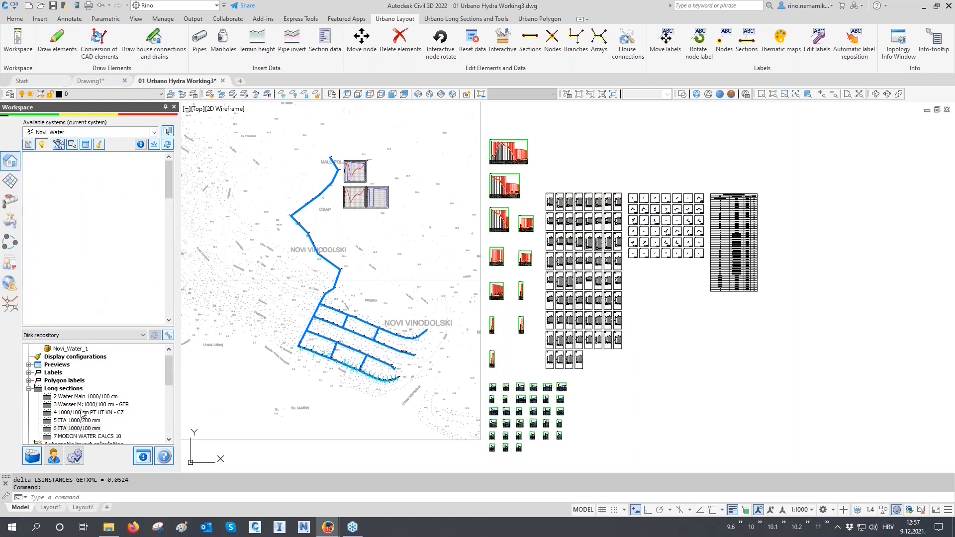
double_click(77, 436)
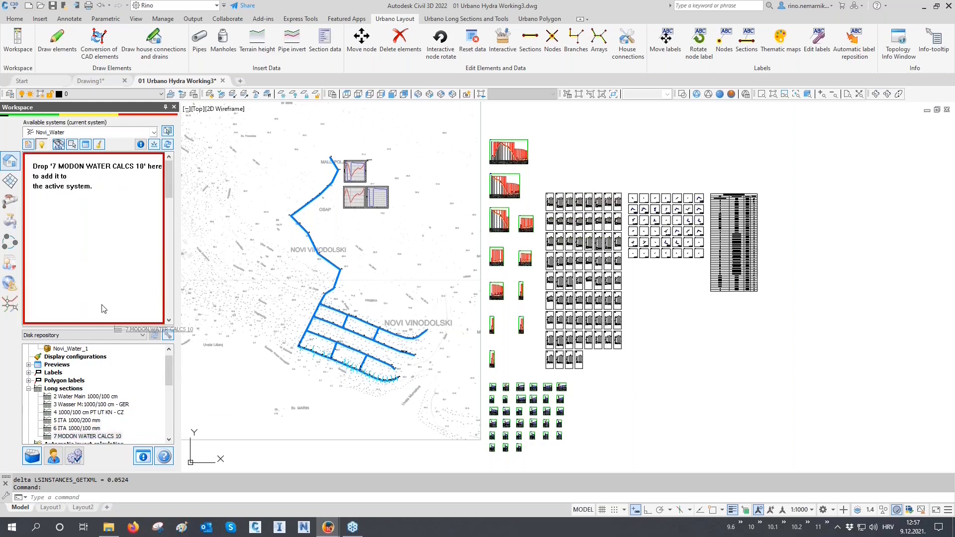
scroll(95, 289, up, 9)
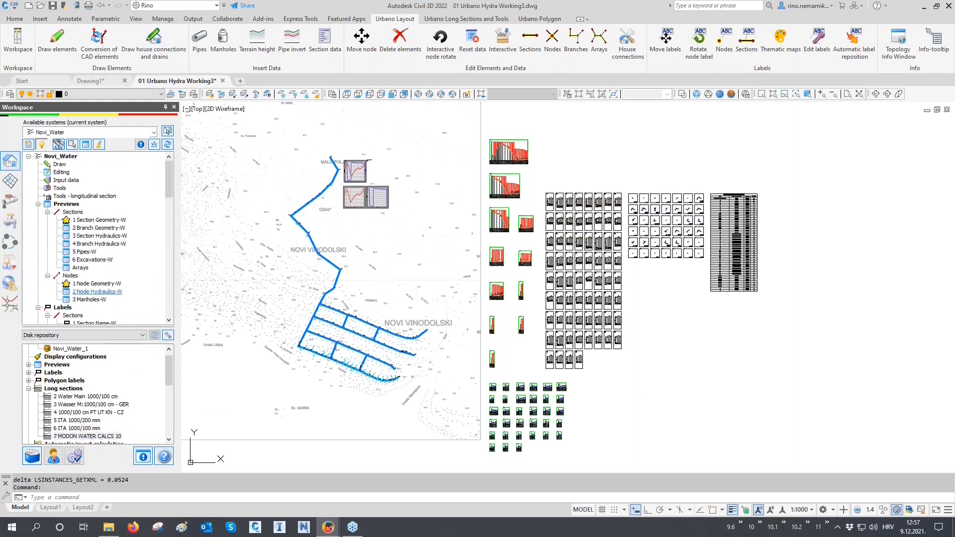
scroll(99, 268, down, 5)
scroll(99, 271, down, 5)
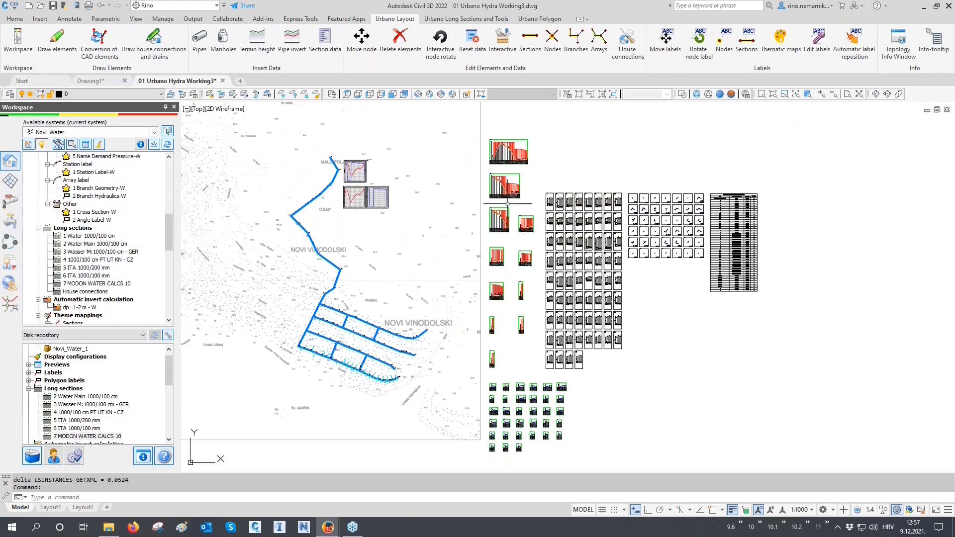
- Open the Longitudinal section manager and bring the uppermost drawn profiles into view
click(467, 24)
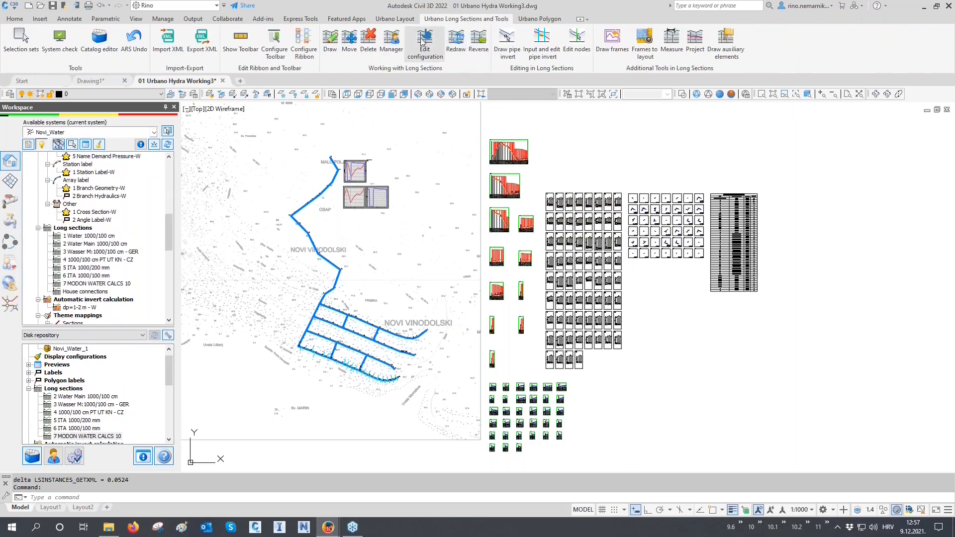
click(392, 42)
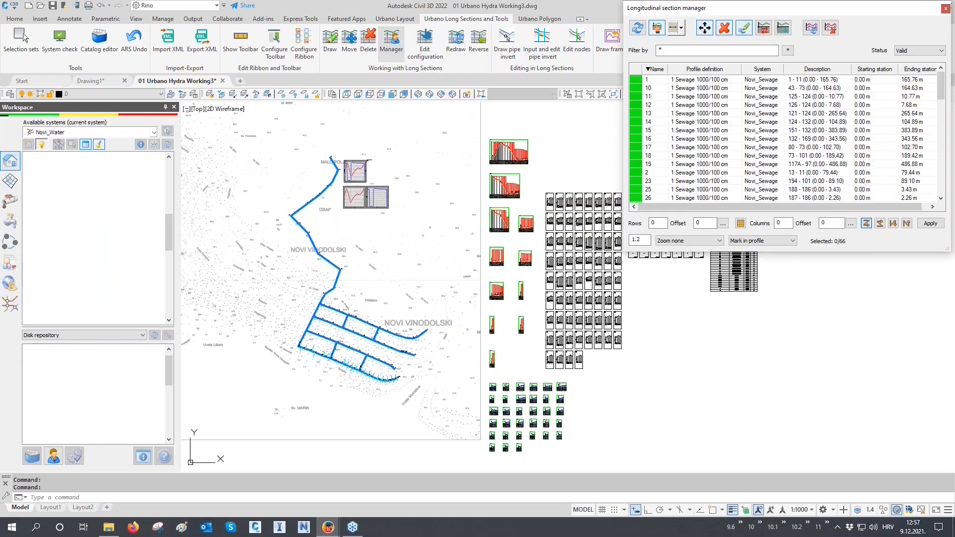
scroll(515, 136, up, 6)
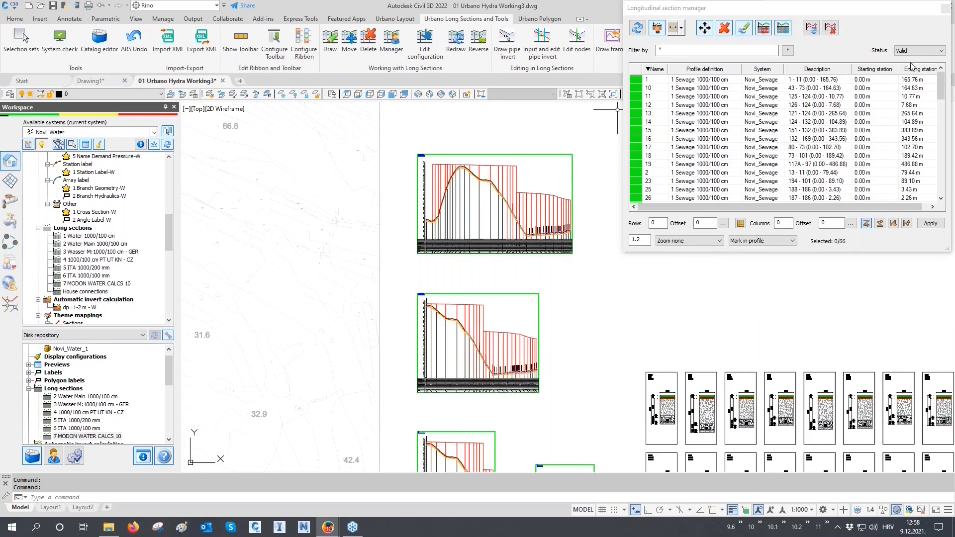
- List the longitudinal sections with Invalid status, and return the status filter to Valid to review the Novi_Water sections
click(918, 50)
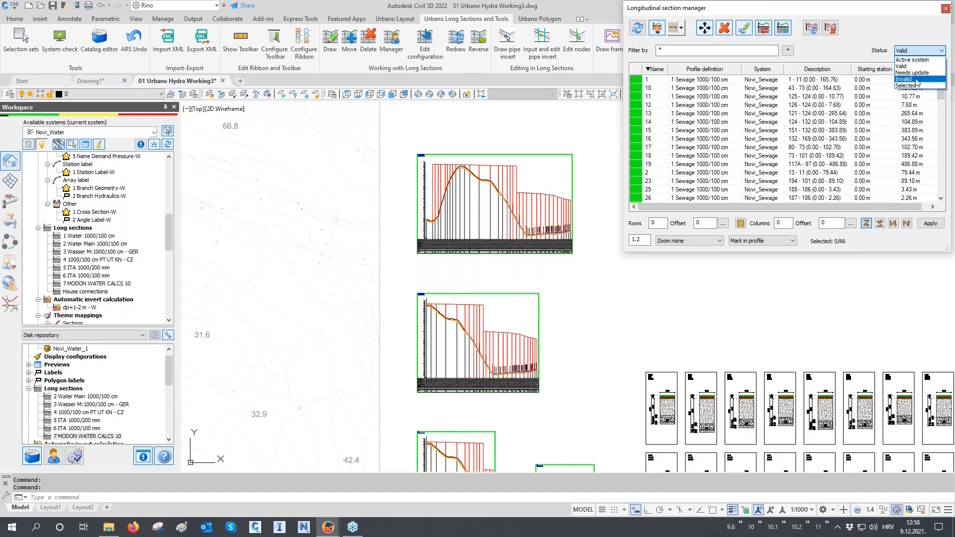
click(917, 80)
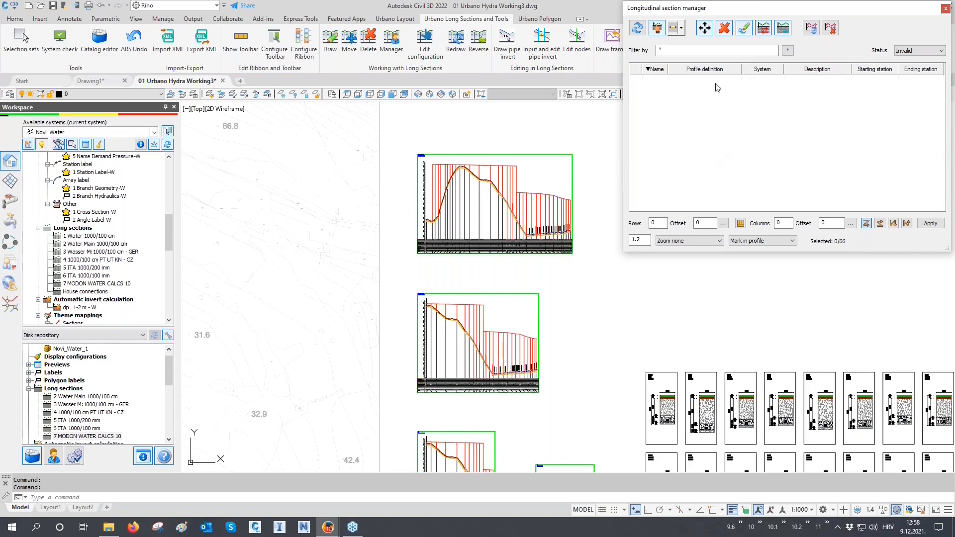
click(910, 51)
click(906, 58)
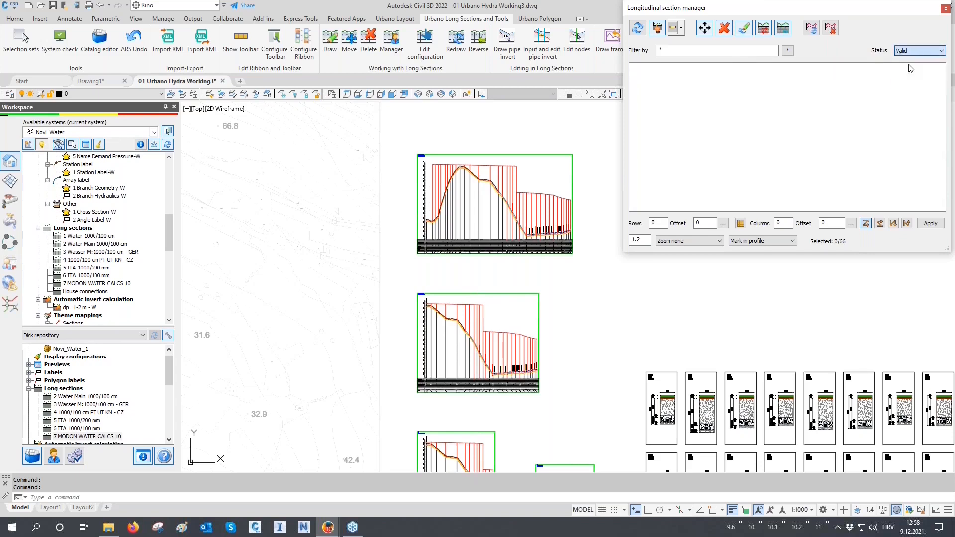
scroll(774, 88, down, 10)
scroll(775, 89, down, 9)
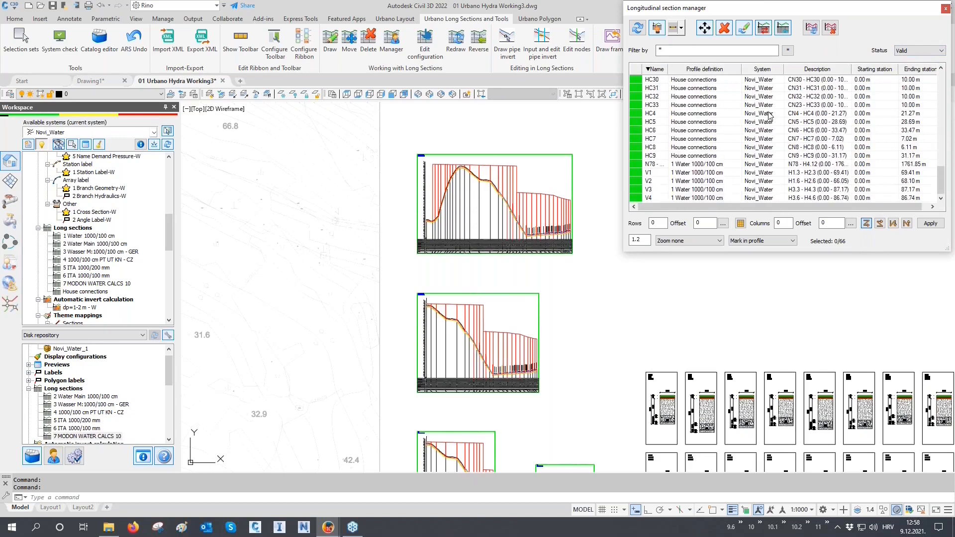
- Select the uppermost water profile, N78 - H4.12, from the drawing for the Longitudinal section manager
click(657, 28)
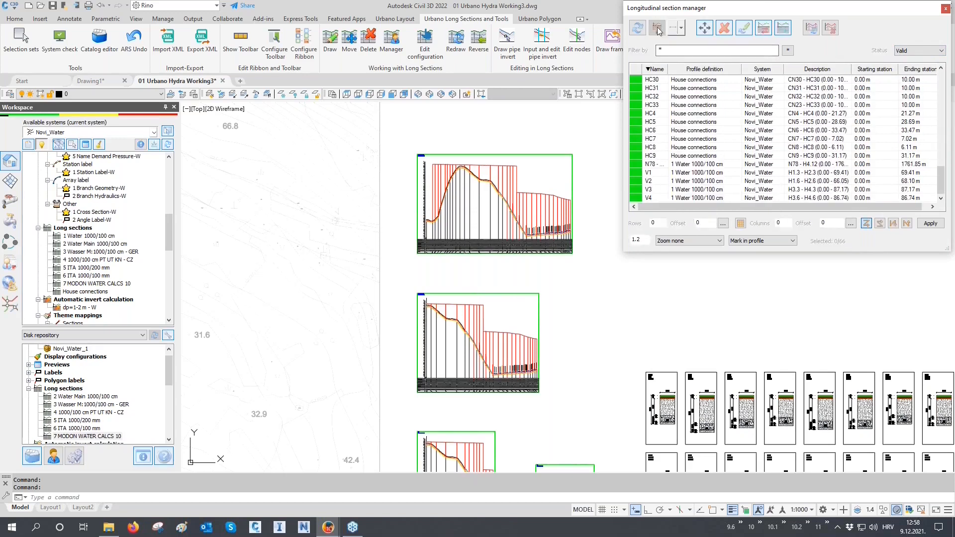
scroll(512, 245, up, 5)
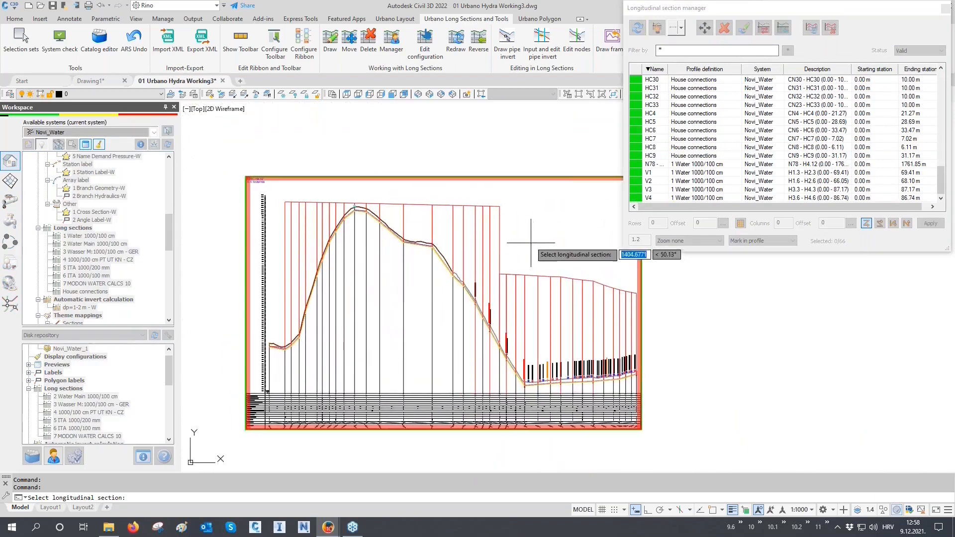
click(528, 237)
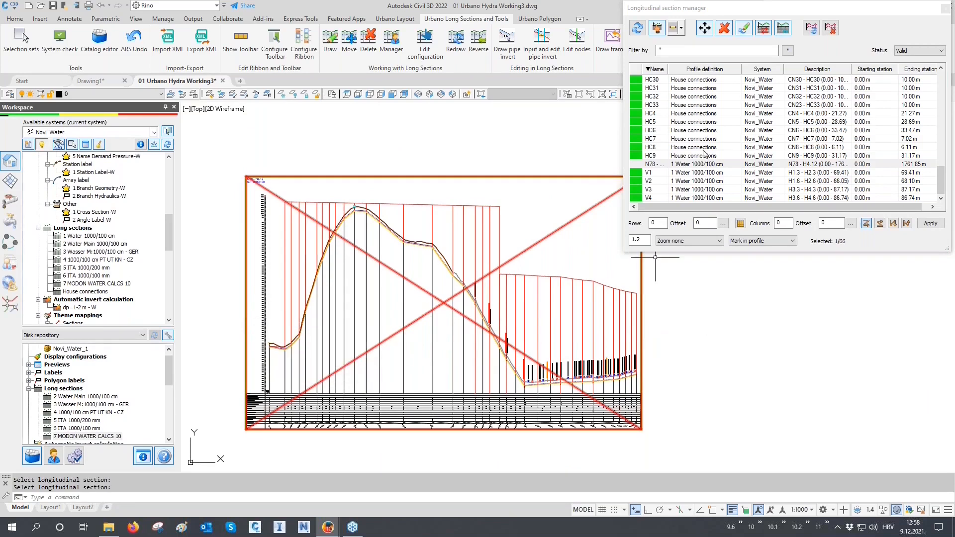
- Reverse the direction of the selected longitudinal section N78 - H4.12, and reverse it back again
click(783, 28)
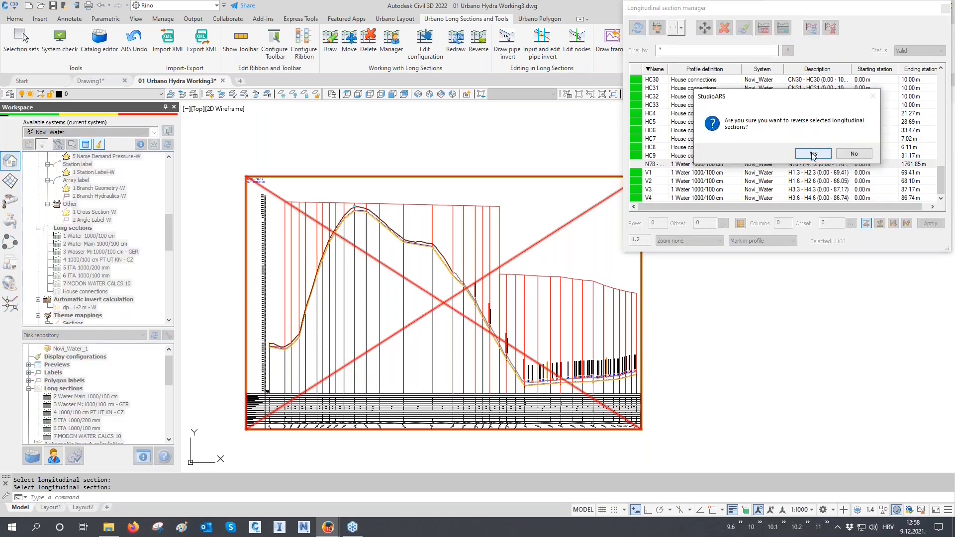
click(813, 153)
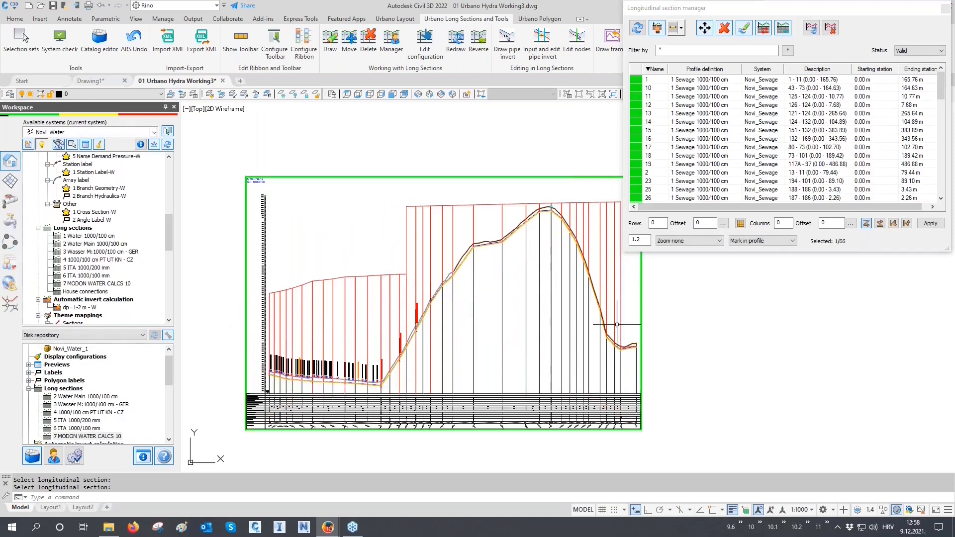
click(783, 28)
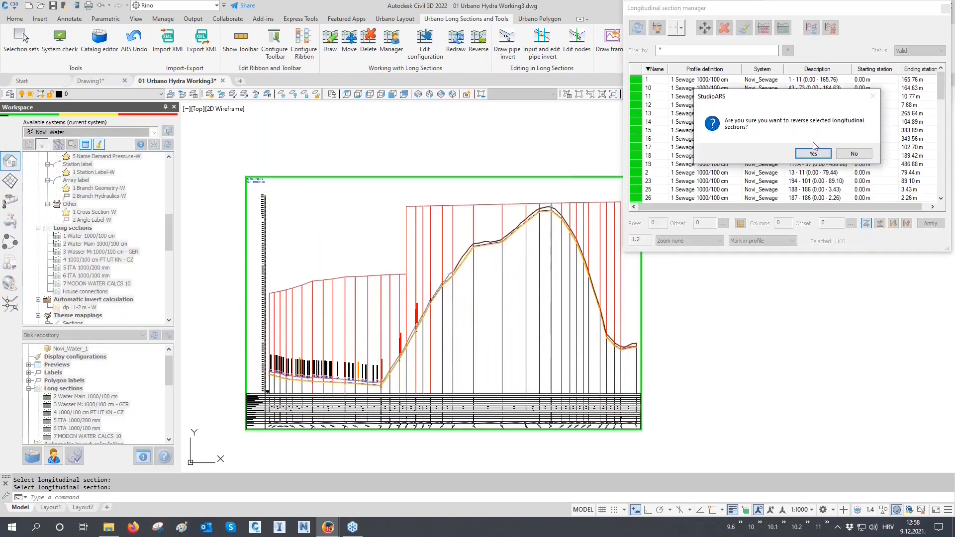
click(812, 155)
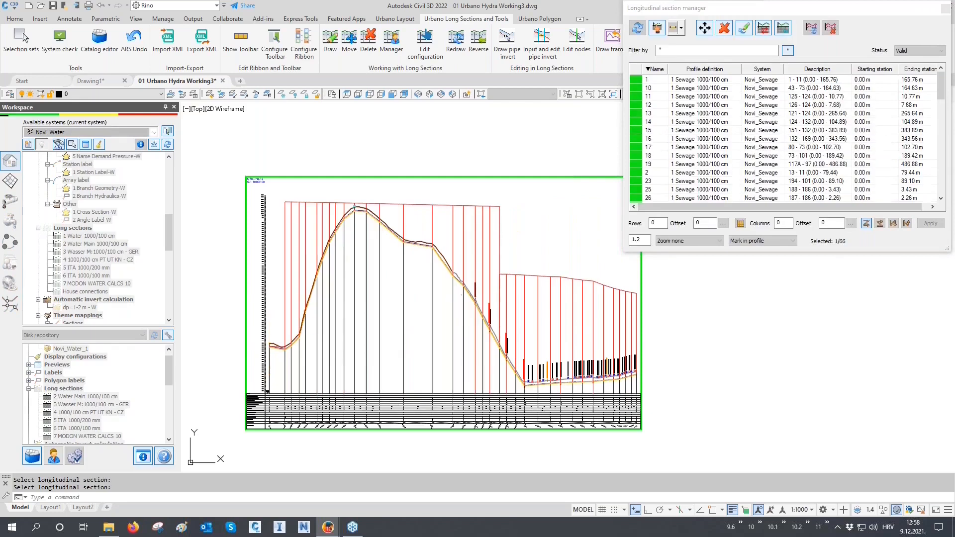
- Switch the profile definition of the selected longitudinal section to 3 Wasser M:1000/100 cm - GER and inspect its elevation scale
click(765, 35)
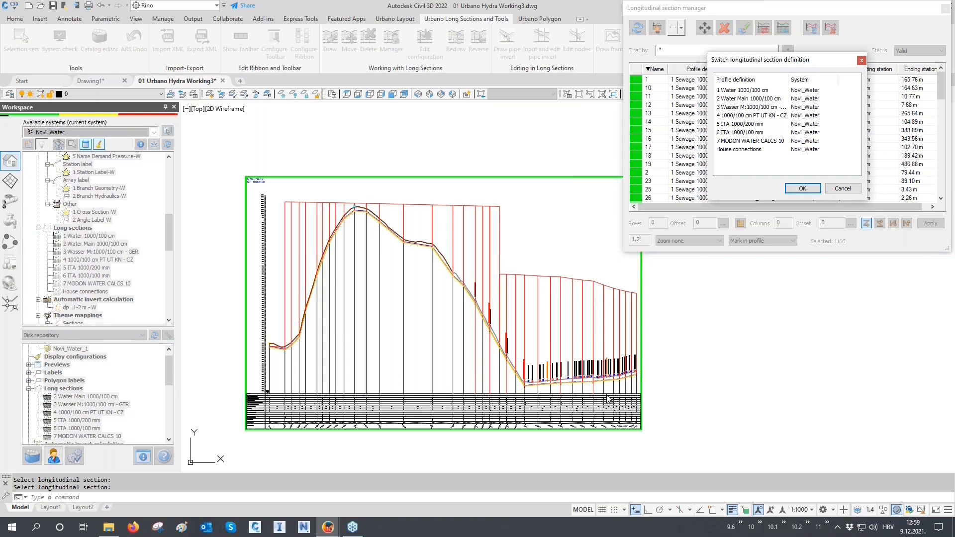
click(740, 108)
click(801, 188)
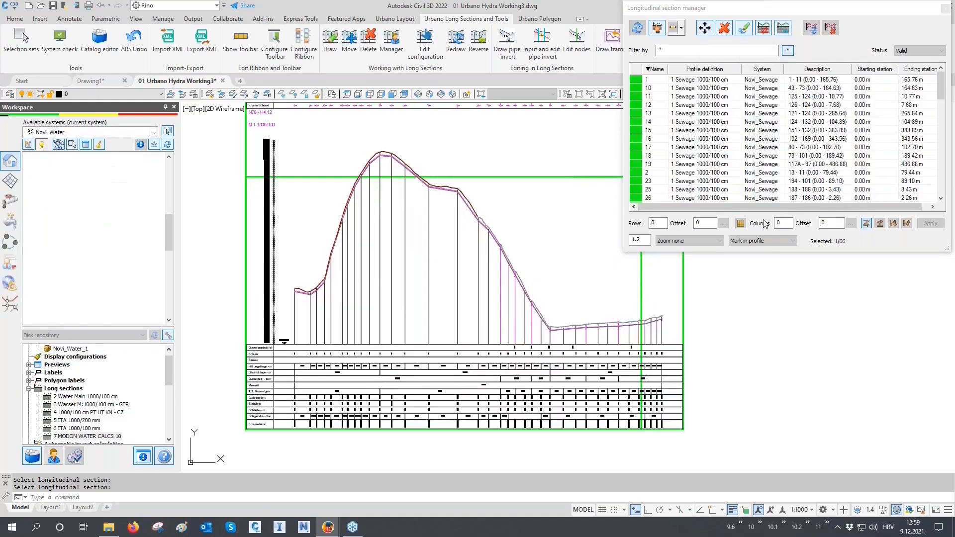
scroll(527, 319, down, 2)
middle_drag(526, 319, 496, 283)
scroll(360, 187, up, 1)
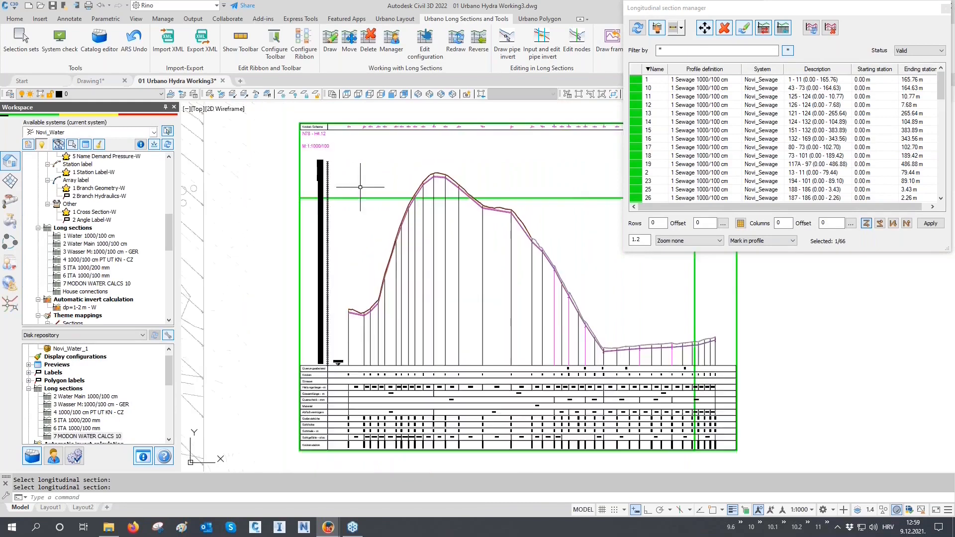
scroll(316, 196, up, 5)
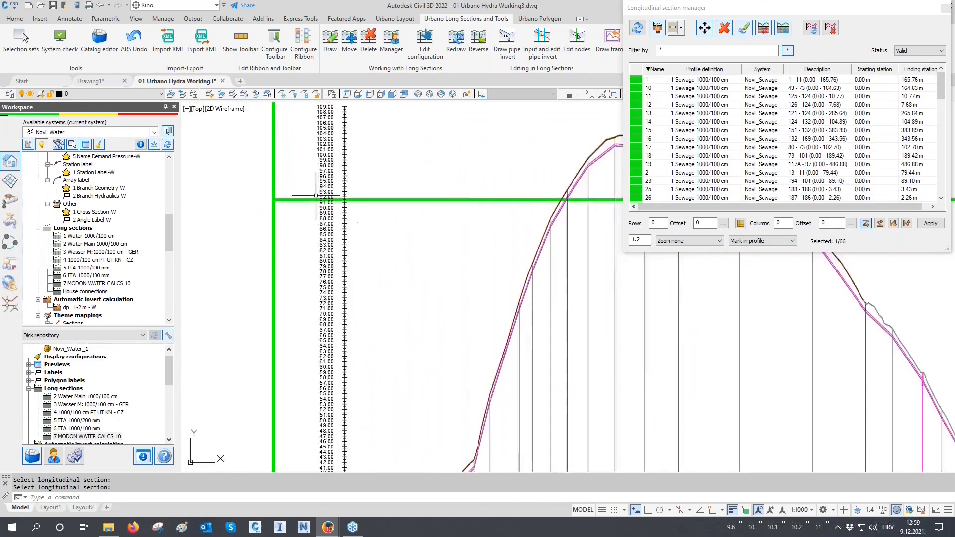
scroll(316, 195, down, 4)
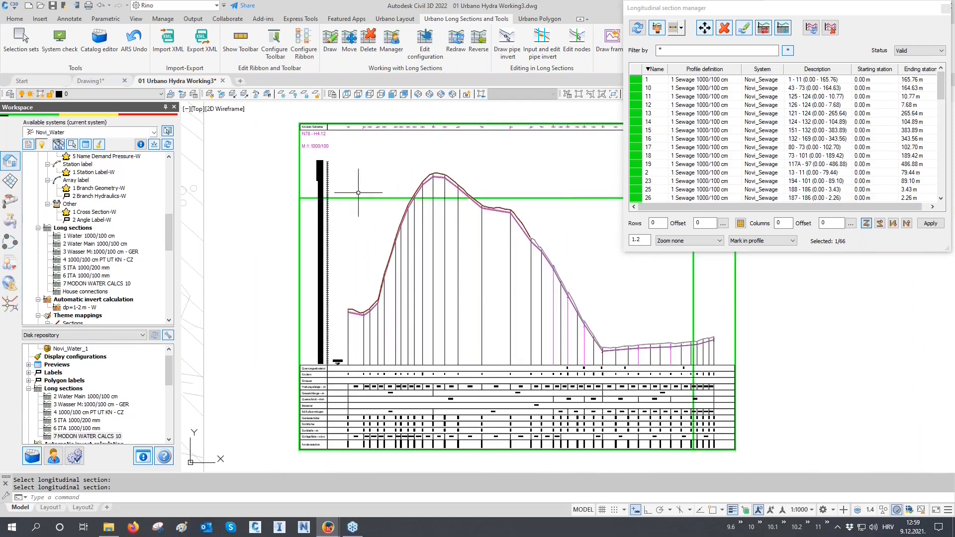
- Erase the block of large water profile drawings above the small house connection profiles
scroll(331, 196, down, 3)
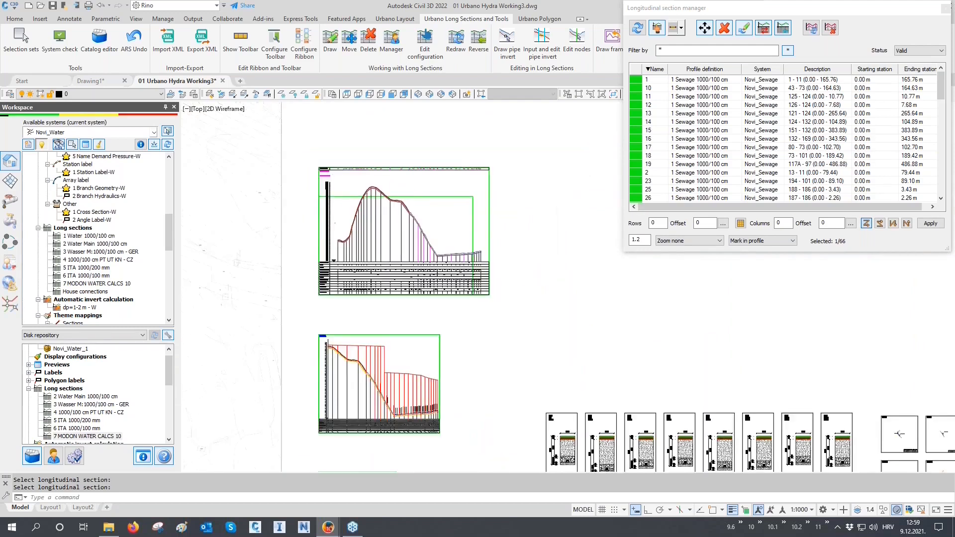
scroll(334, 224, down, 6)
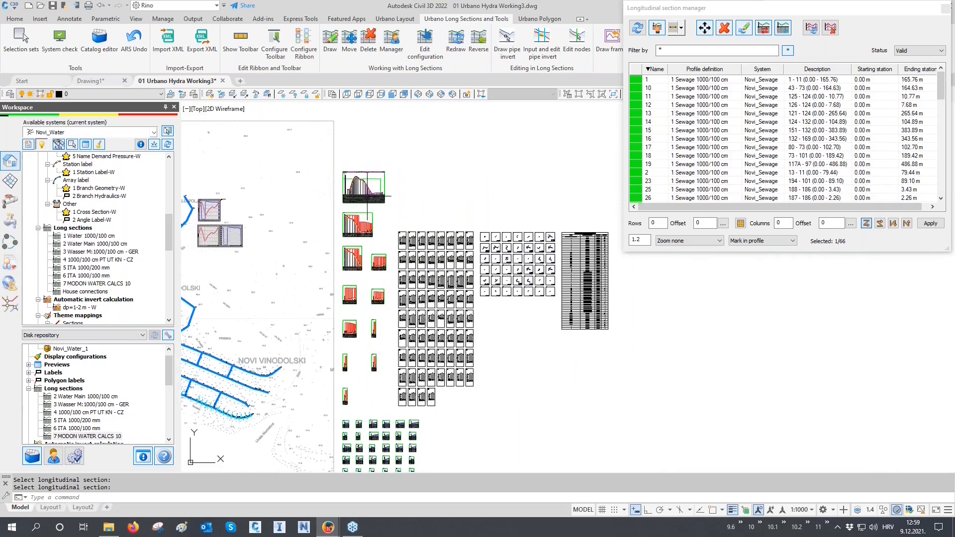
click(394, 158)
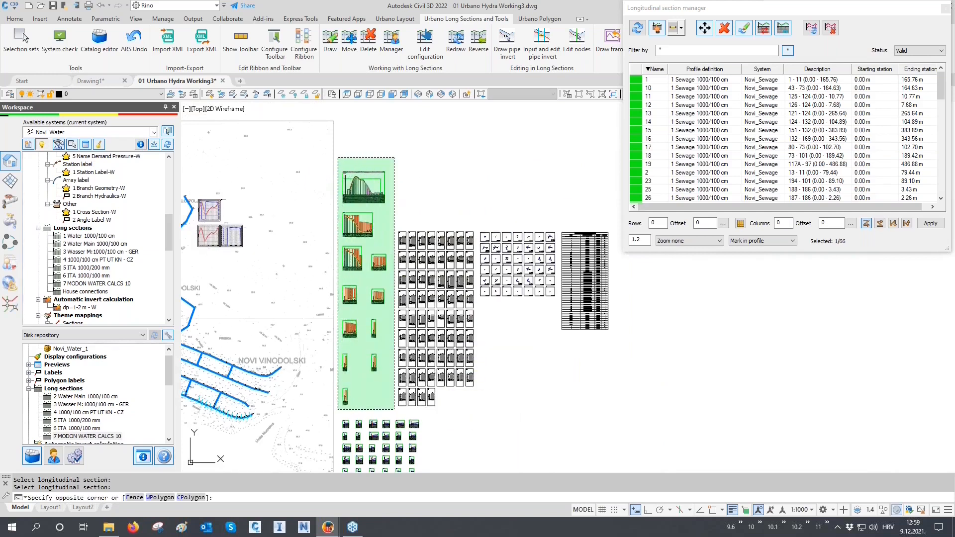
click(338, 409)
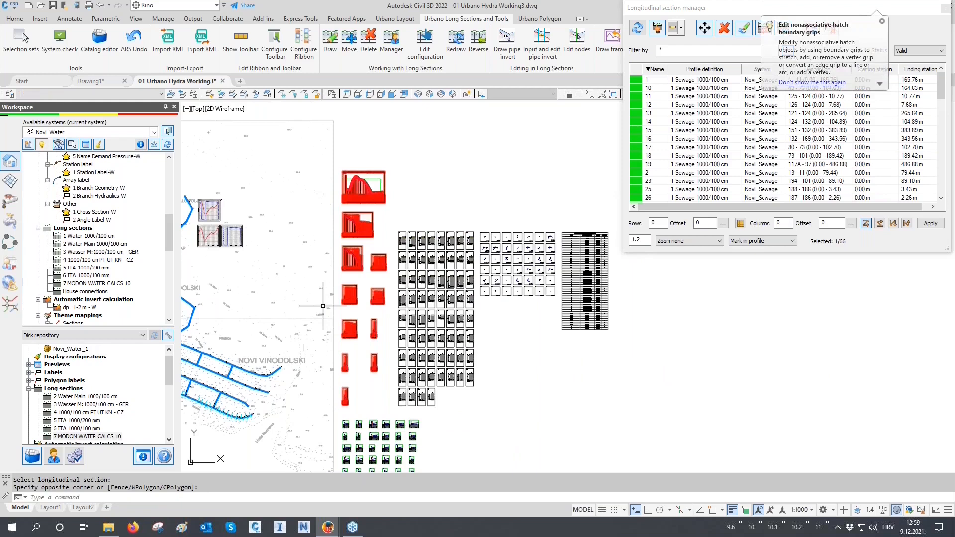
key(Delete)
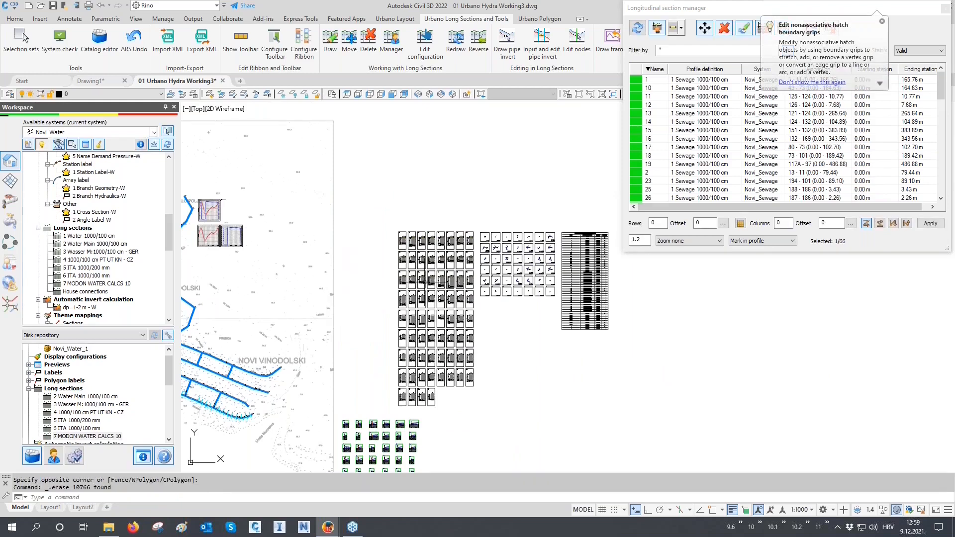
- Redraw all longitudinal sections listed in the manager and check the data table of the N78 - H4.12 profile
click(706, 131)
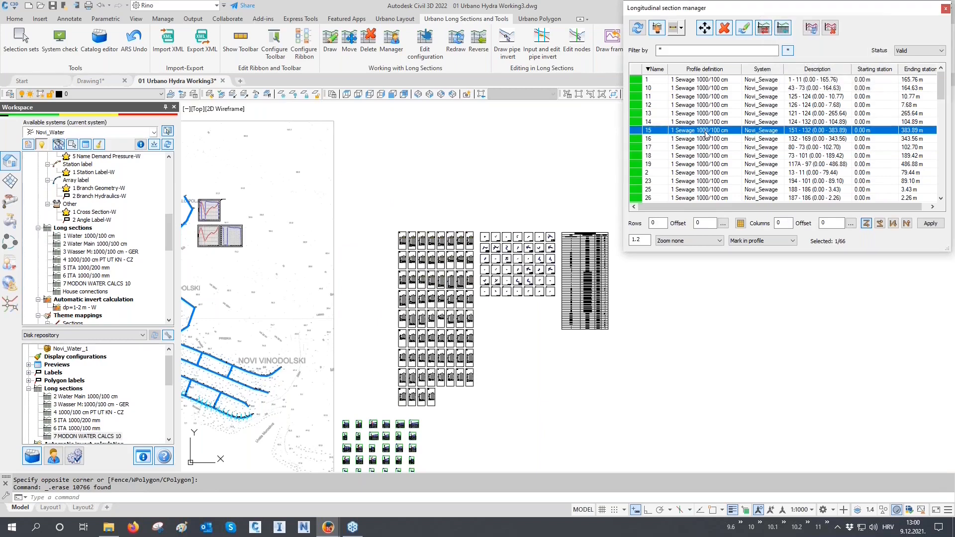
key(ctrl+a)
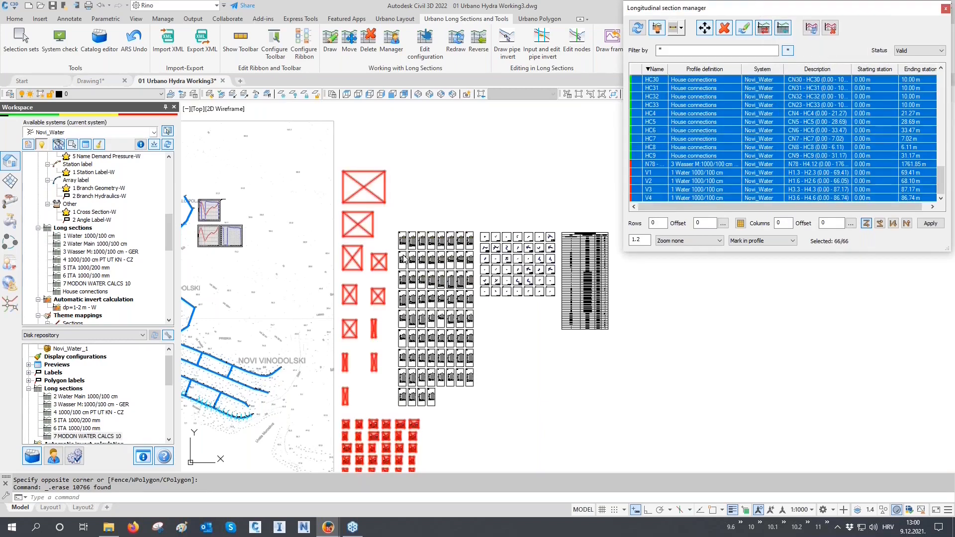
click(745, 30)
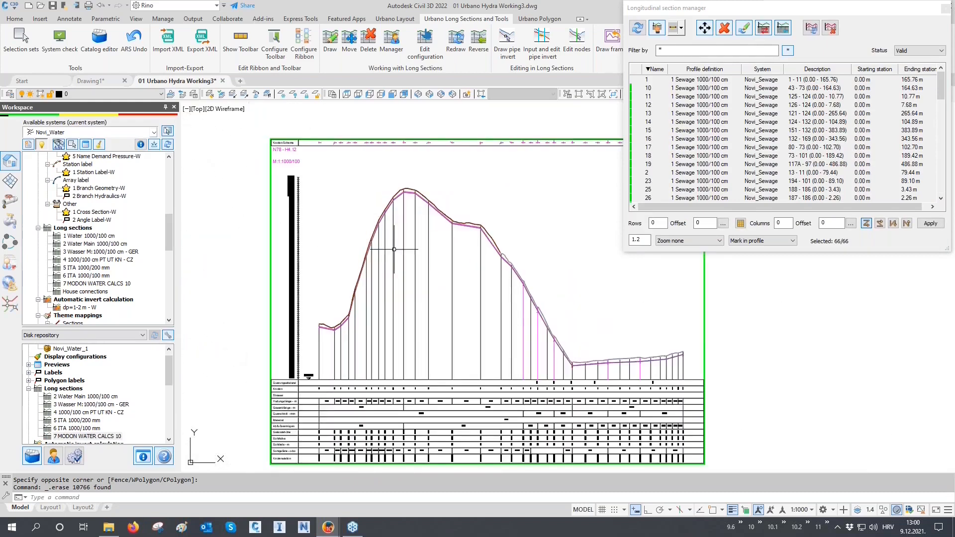
scroll(299, 413, up, 3)
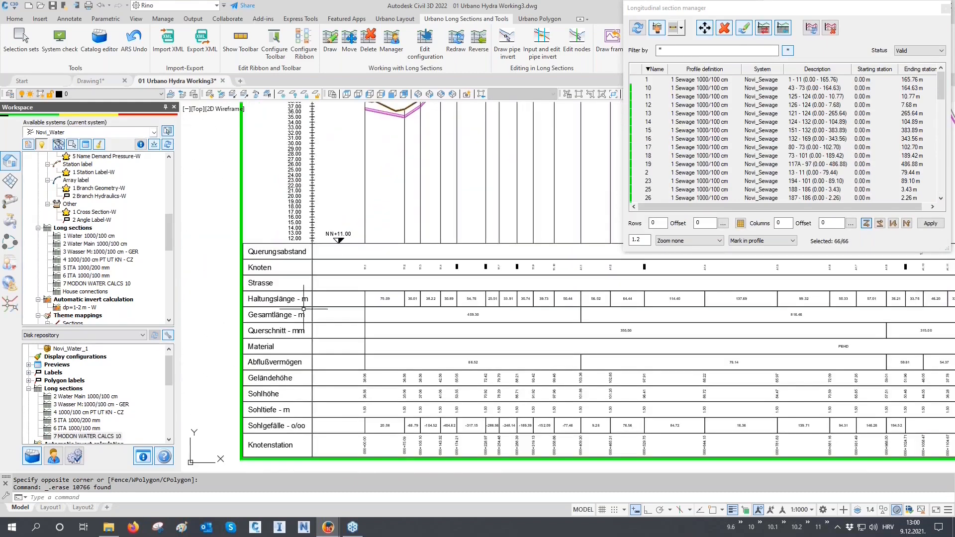
scroll(438, 422, up, 2)
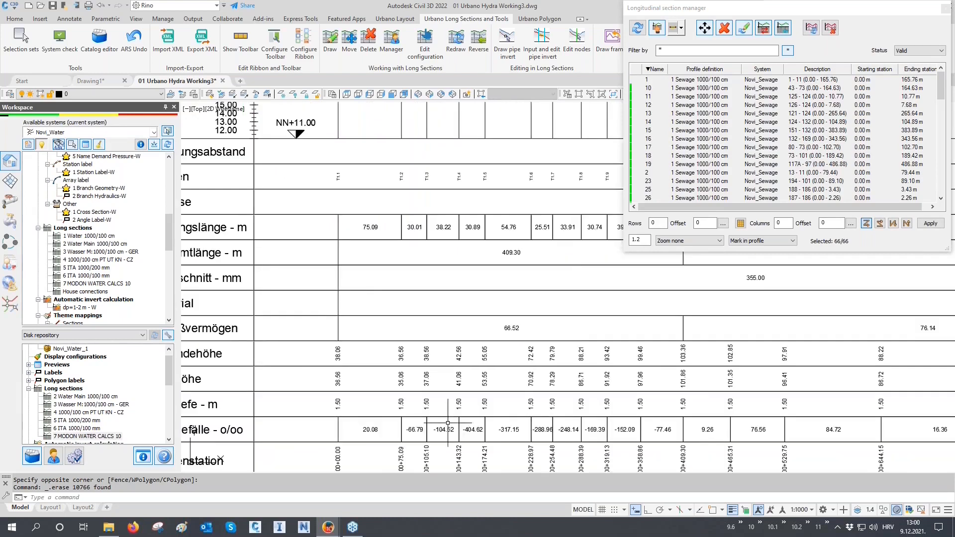
- Examine the Knoten Schema header row and the title of the redrawn N78 - H4.12 profile
scroll(397, 393, down, 5)
middle_drag(431, 265, 414, 366)
scroll(357, 188, up, 6)
middle_drag(355, 195, 354, 265)
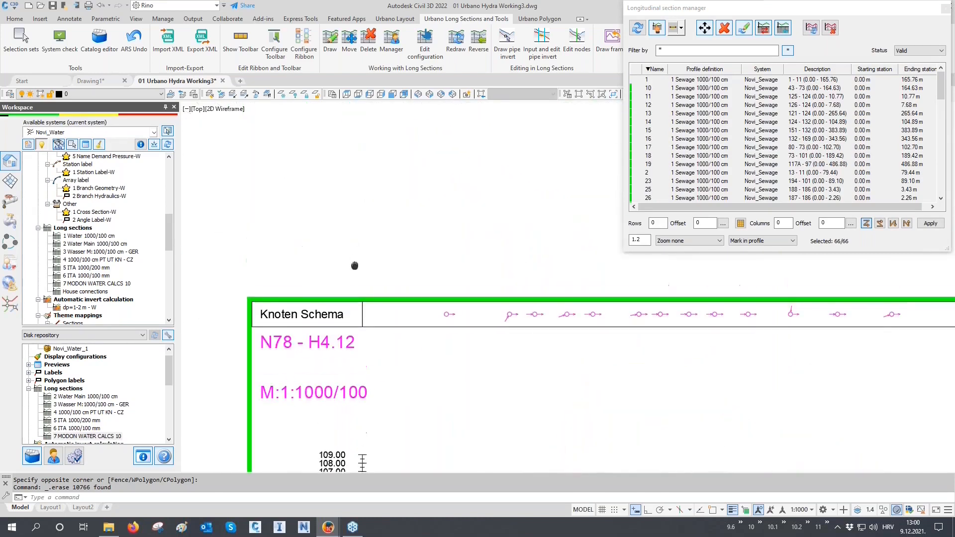
scroll(265, 300, up, 2)
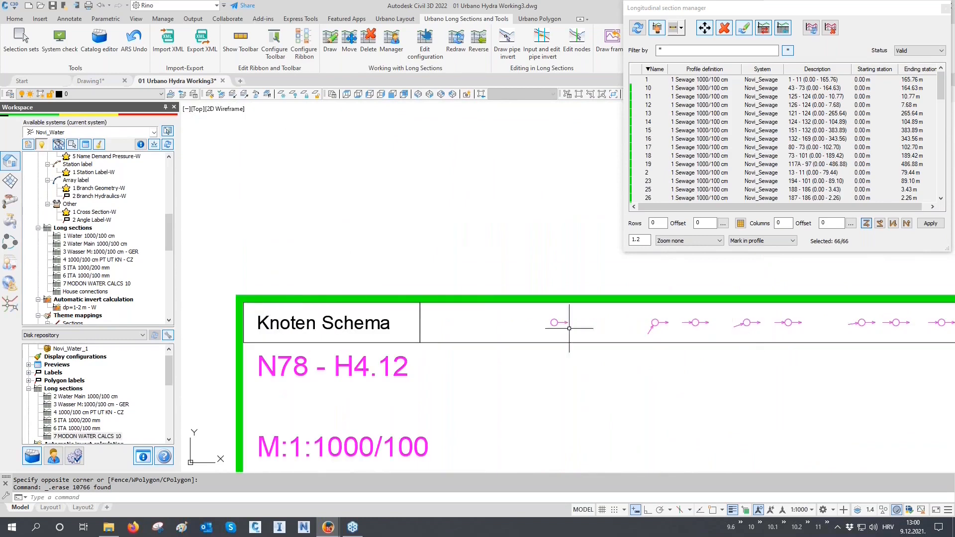
scroll(460, 238, down, 8)
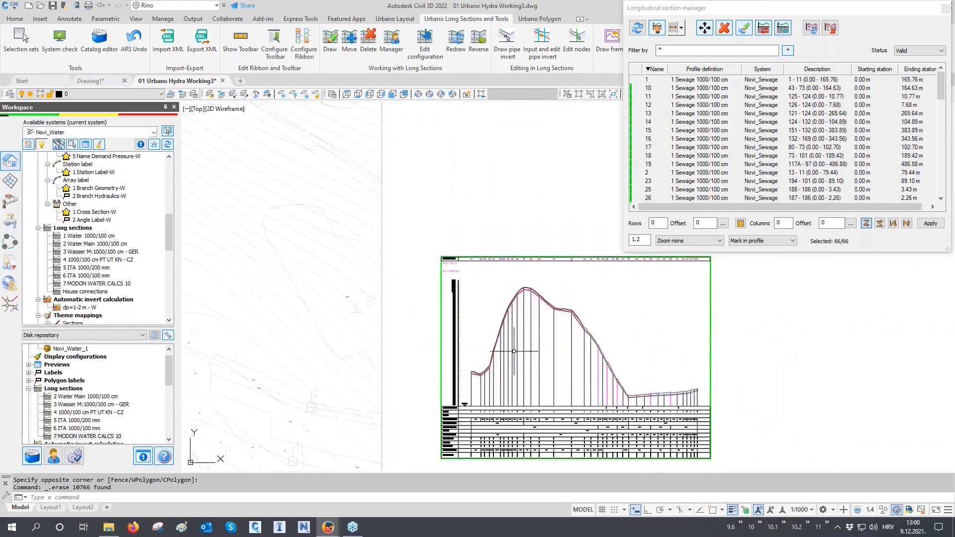
- Inspect the terrain and pipe lines at the peak of the N78 - H4.12 profile and regenerate the model
scroll(514, 351, up, 8)
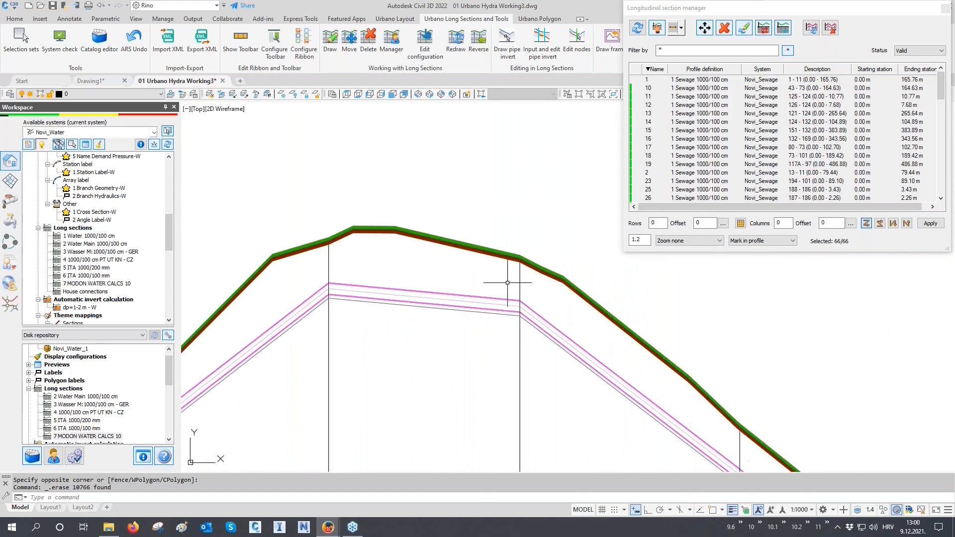
text(RE)
key(Return)
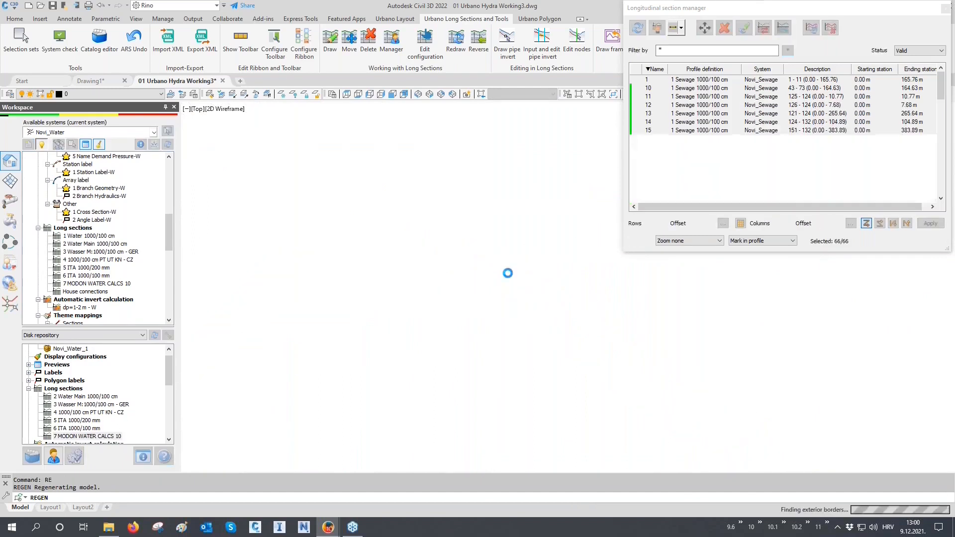
scroll(432, 202, down, 6)
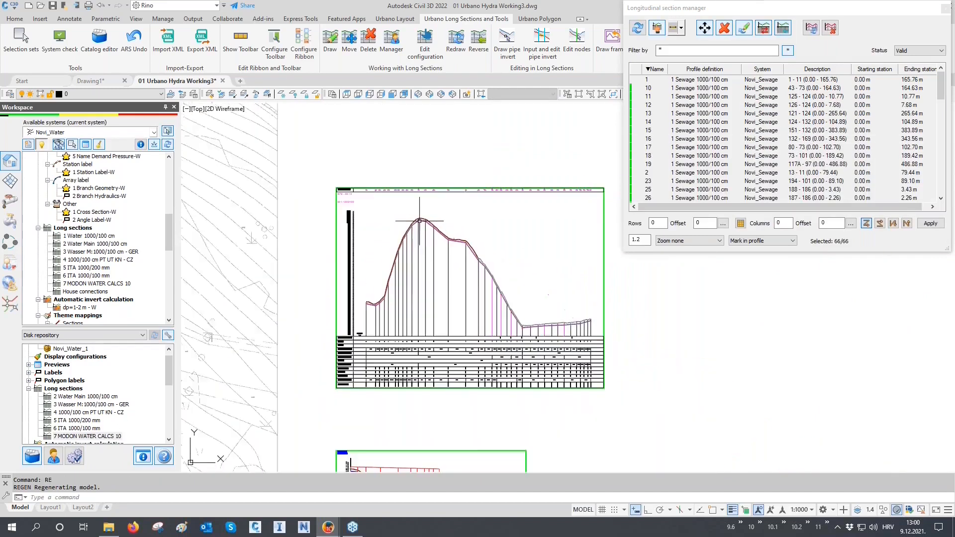
- Pick only the N78 - H4.12 longitudinal section in the drawing and switch its profile definition to 4 1000/100 cm PT UT KN - CZ
click(765, 32)
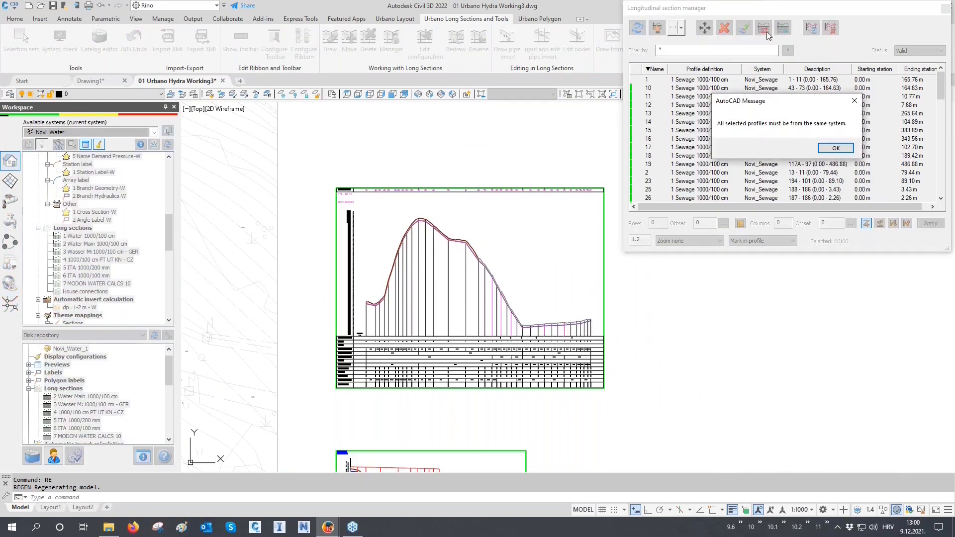
click(853, 100)
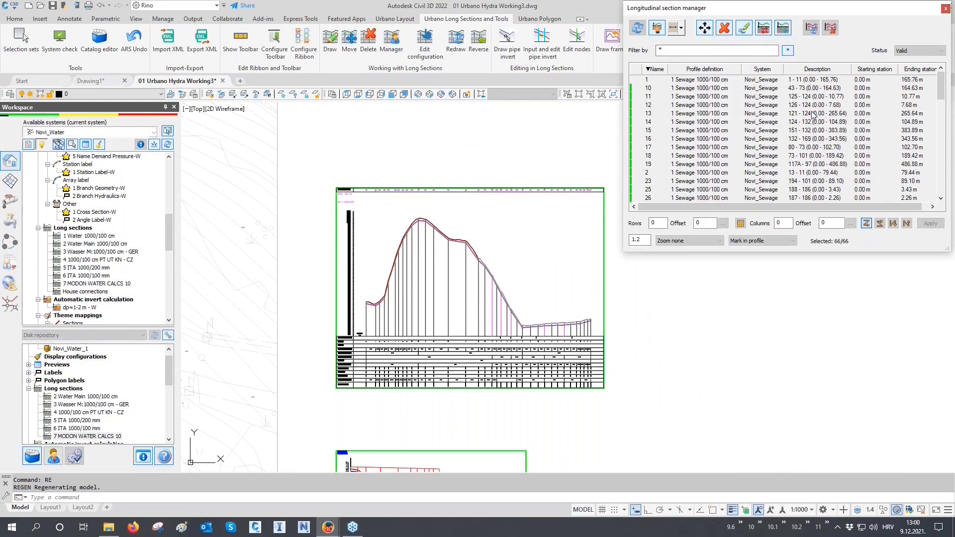
click(656, 27)
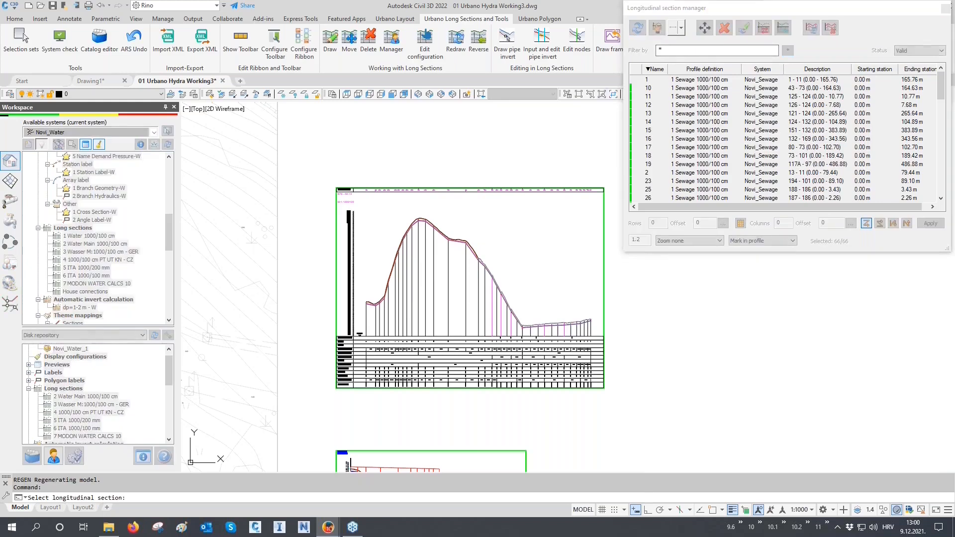
click(507, 217)
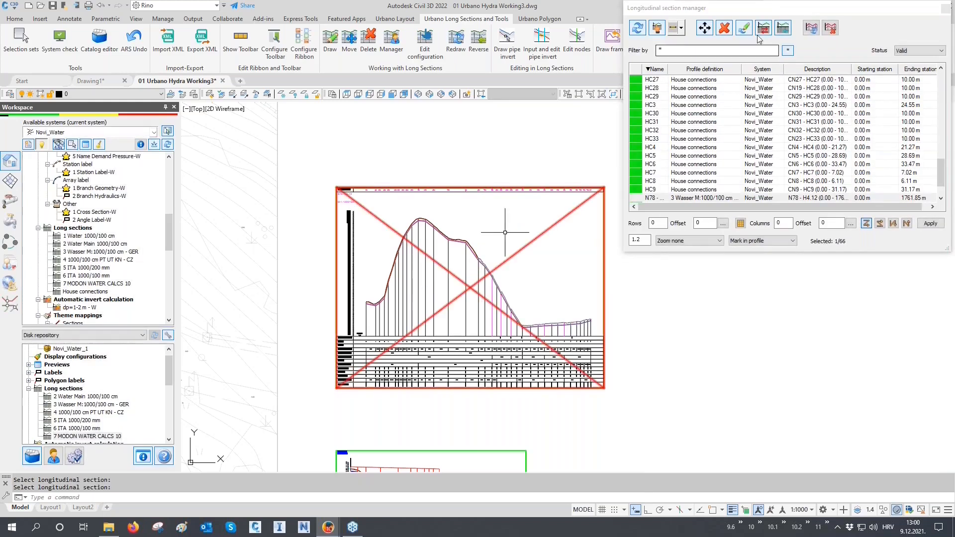
click(762, 30)
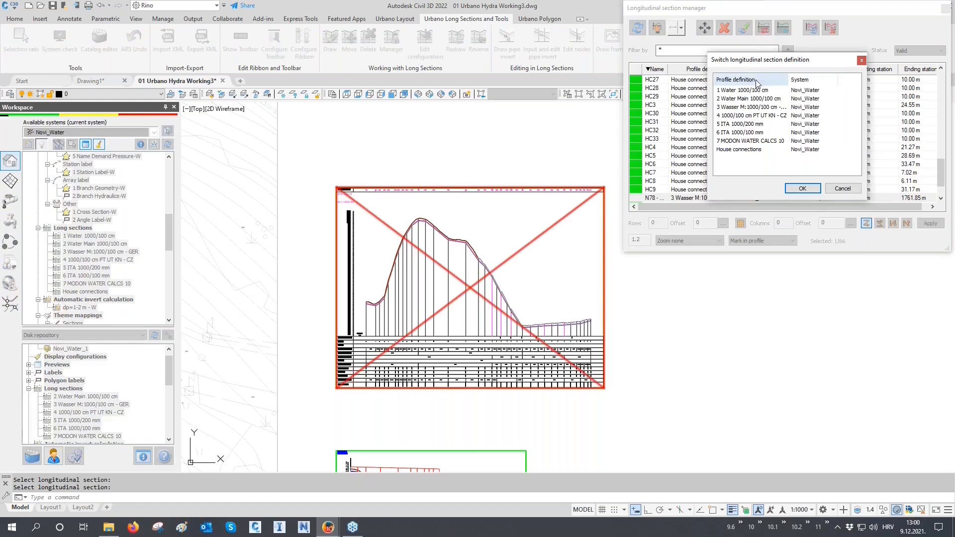
click(749, 117)
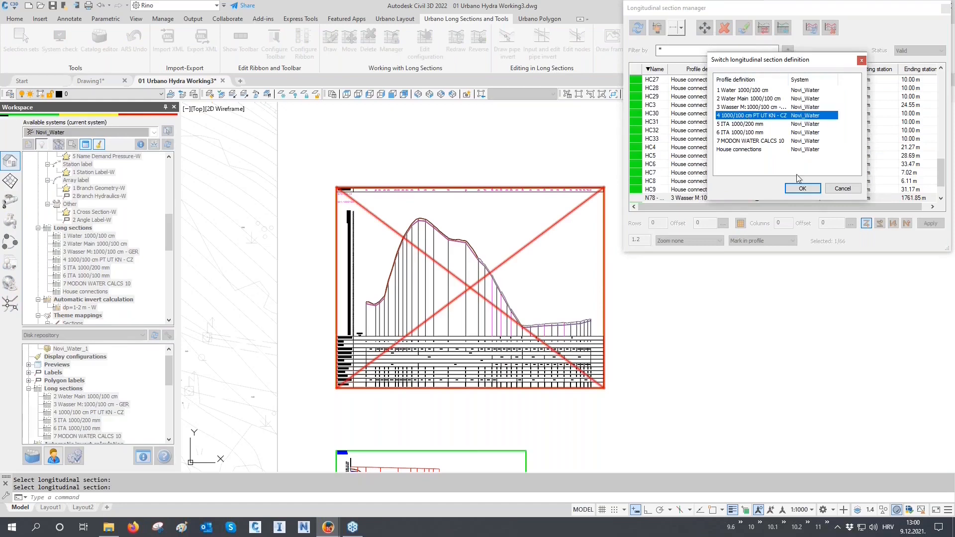
click(802, 189)
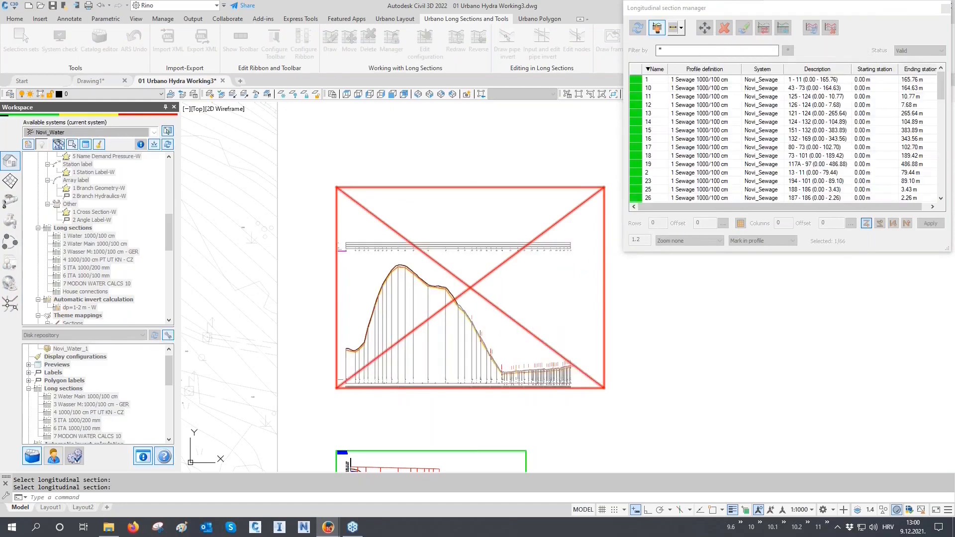
- Examine the Czech row headings and values in the data table at the start of the switched profile
scroll(469, 328, up, 2)
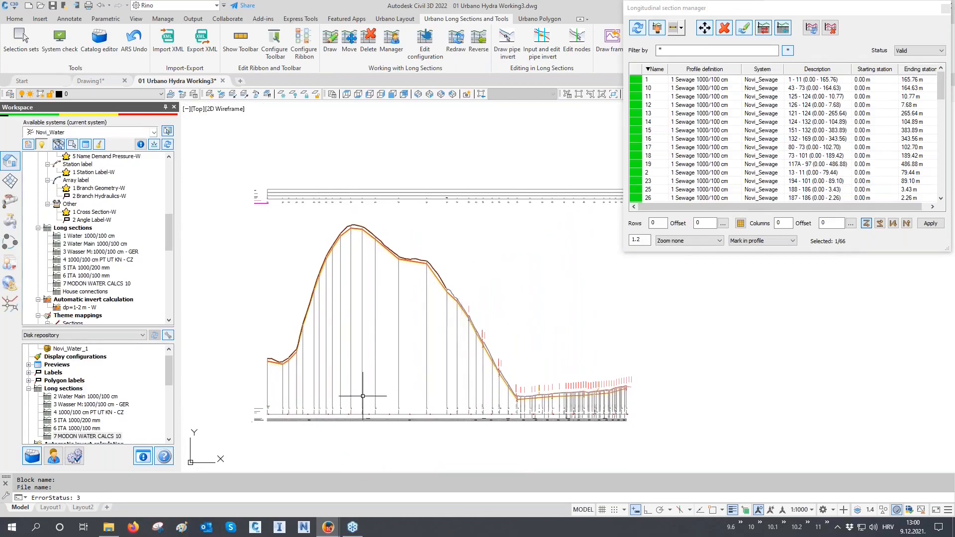
scroll(254, 385, up, 5)
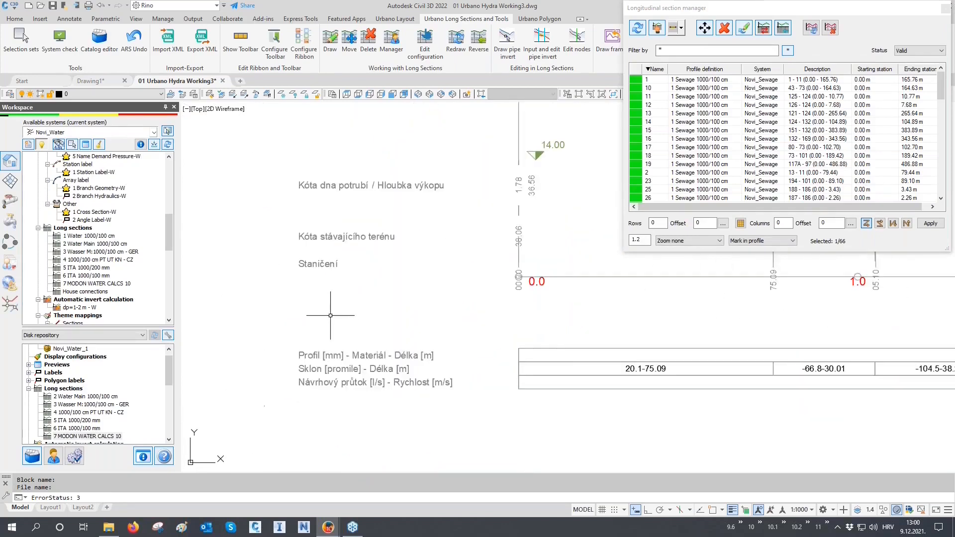
middle_drag(357, 237, 336, 288)
scroll(358, 413, down, 6)
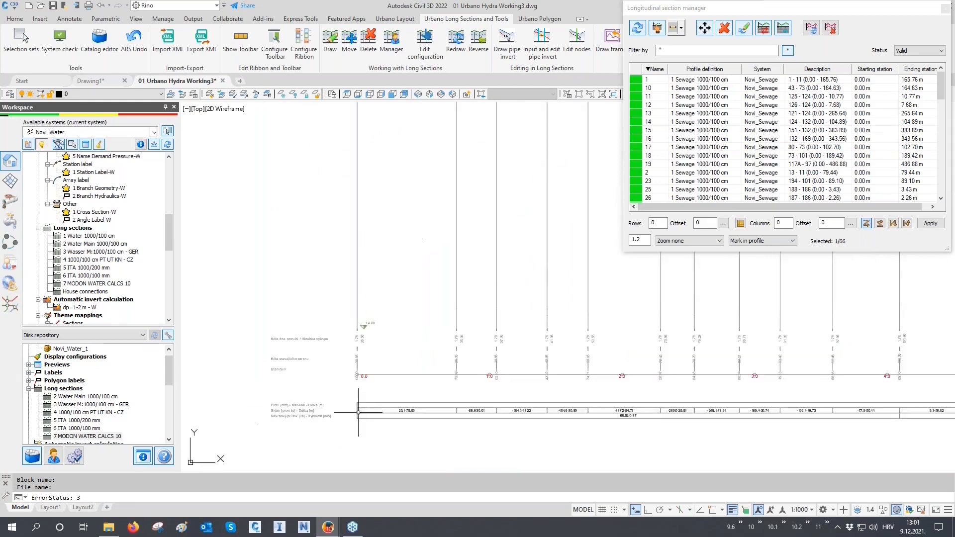
scroll(396, 418, down, 5)
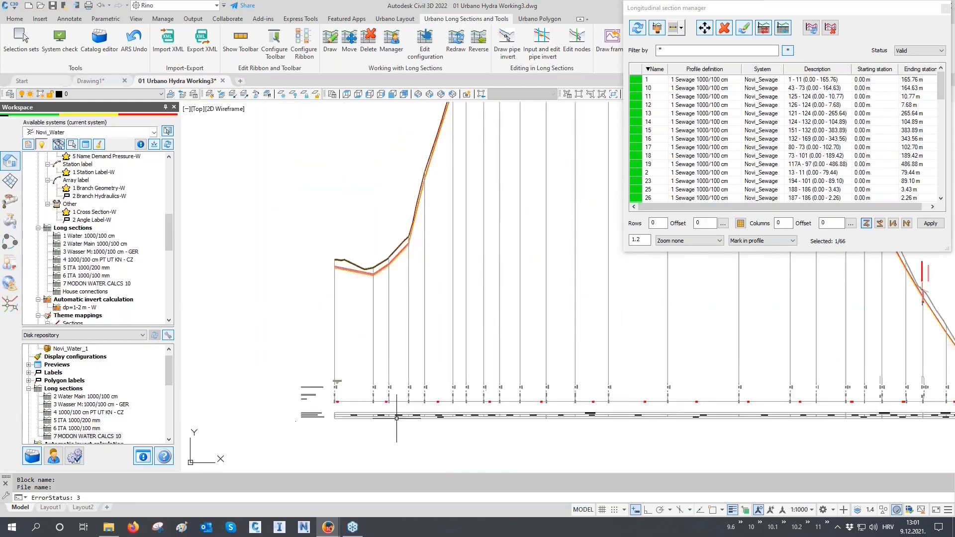
- Examine the house connection and crossing labels and the data table along the flatter end section of the Czech profile
scroll(675, 386, up, 6)
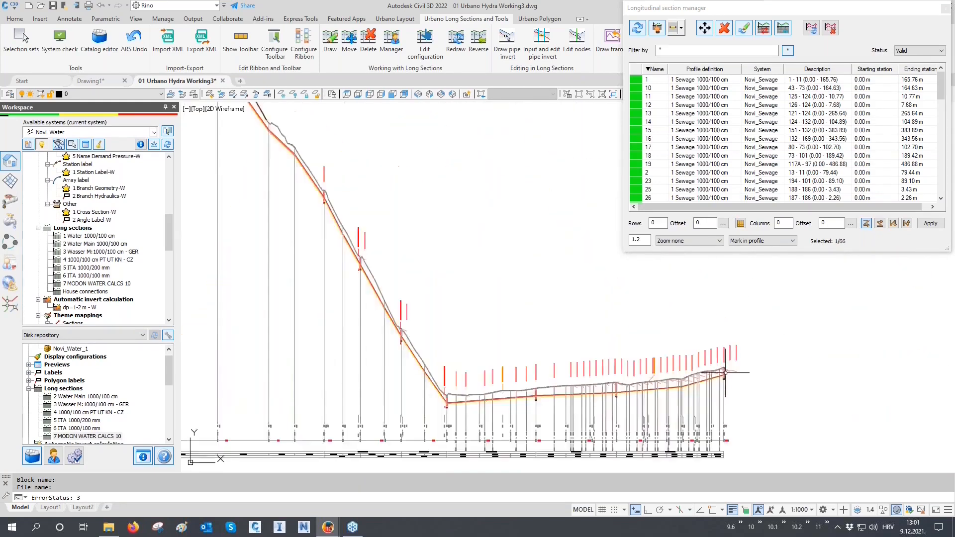
scroll(668, 365, up, 2)
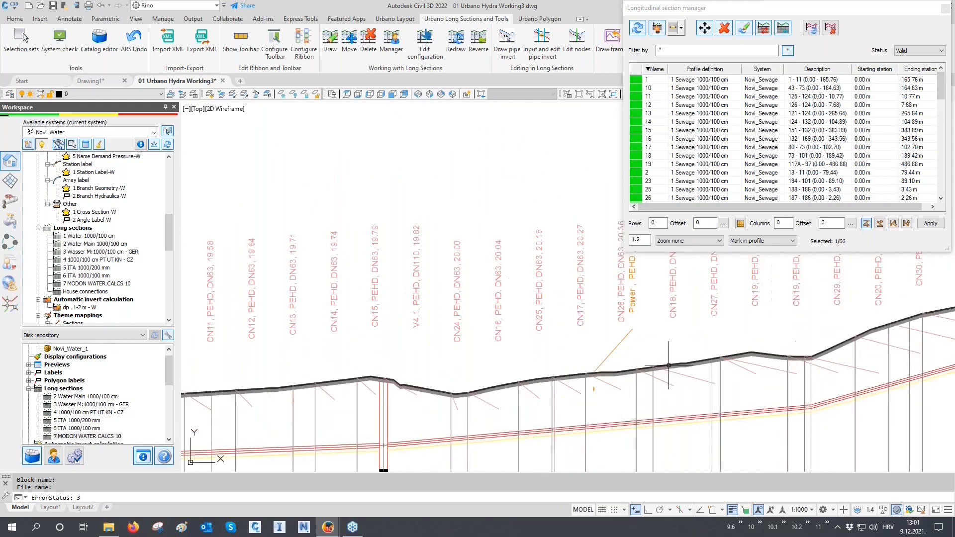
scroll(400, 320, down, 4)
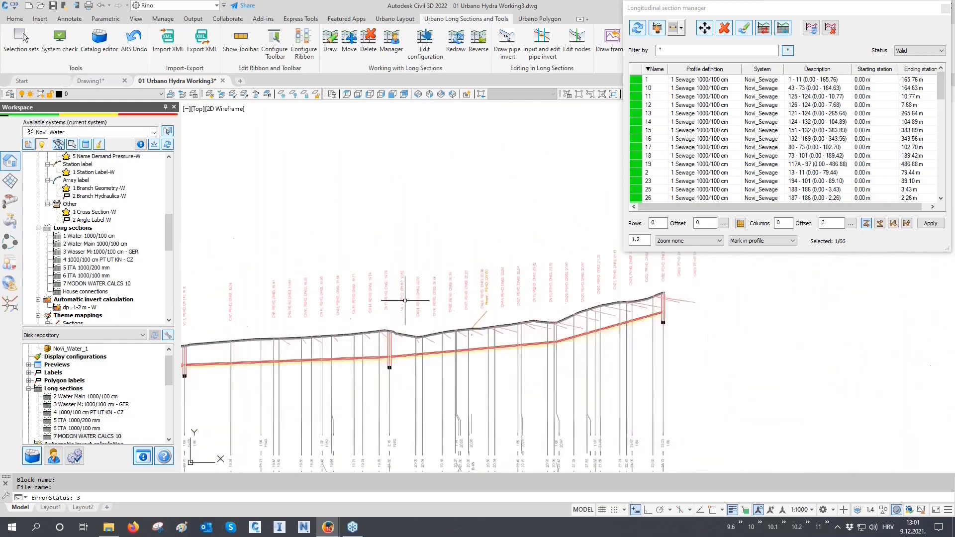
scroll(666, 418, up, 5)
middle_drag(667, 419, 671, 395)
scroll(665, 396, down, 5)
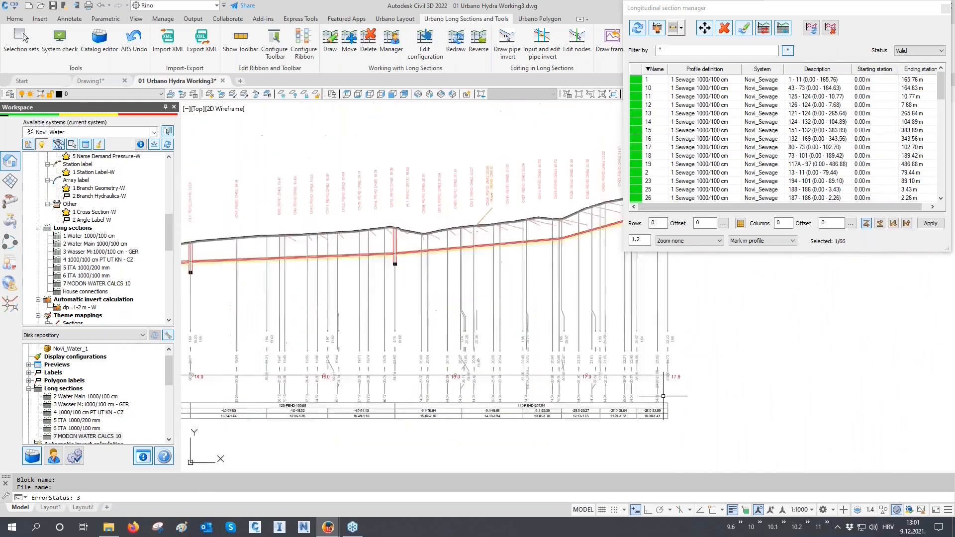
scroll(529, 367, down, 2)
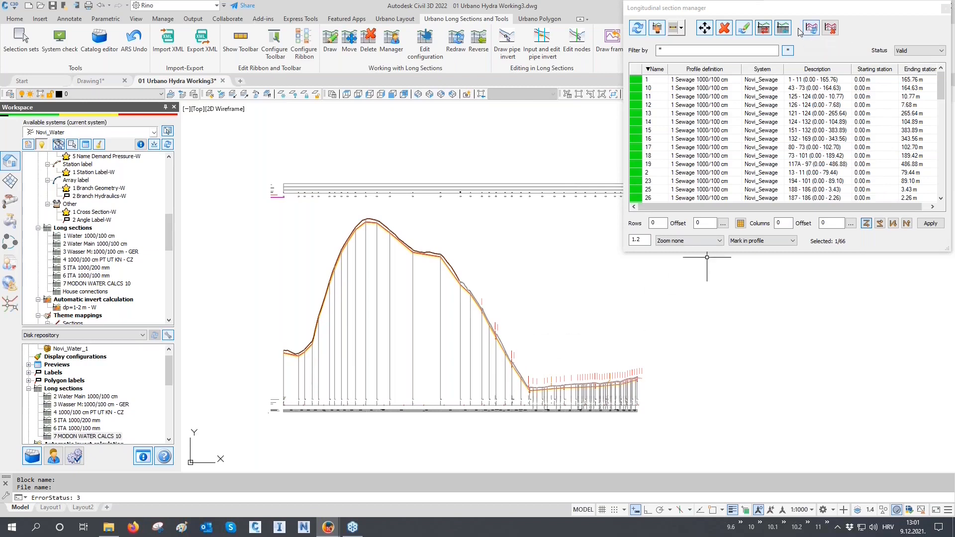
- Switch the profile definition of the selected longitudinal section to 5 ITA 1000/200 mm
click(765, 28)
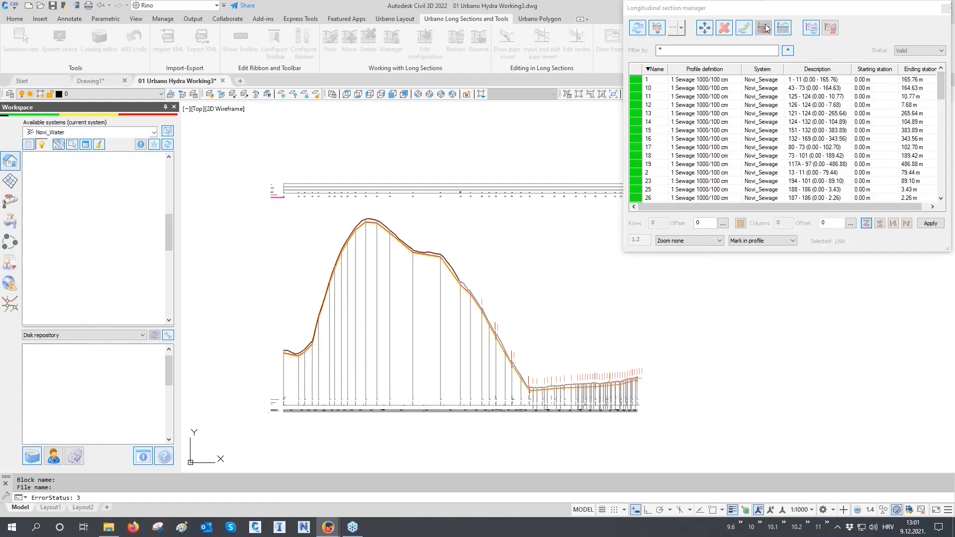
click(741, 124)
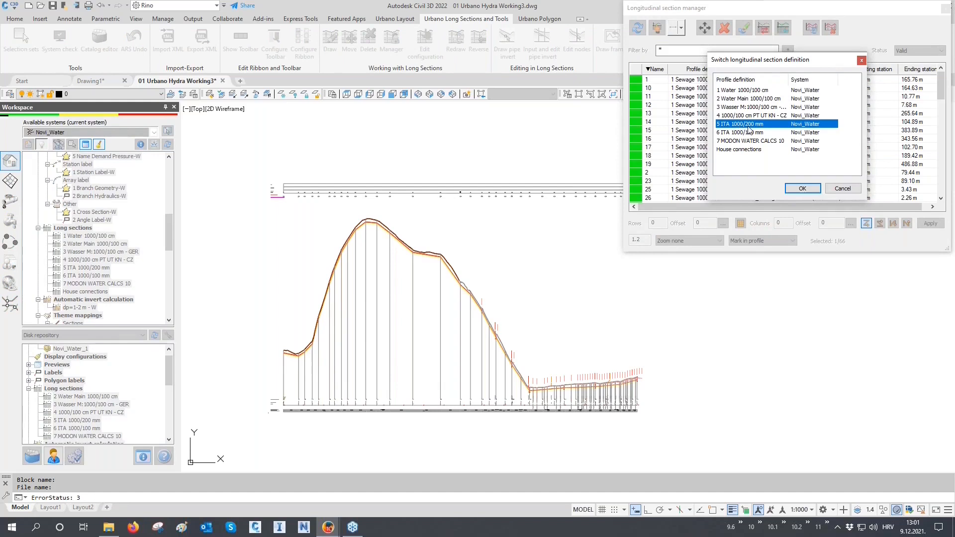
click(806, 185)
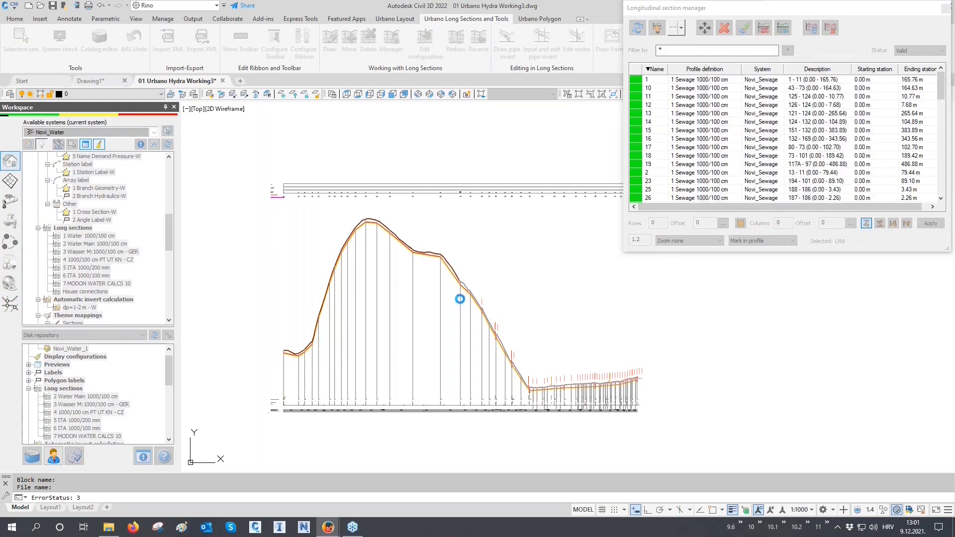
scroll(257, 423, down, 5)
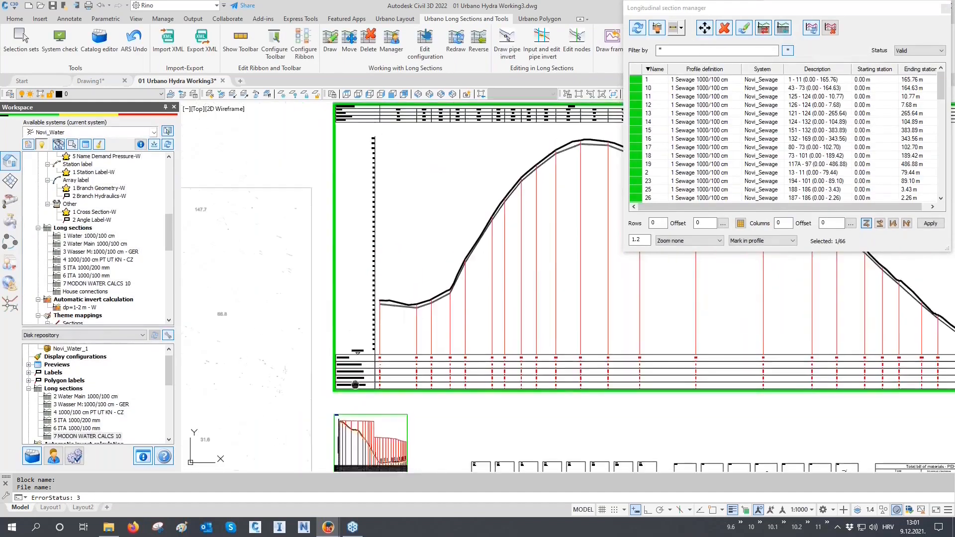
- Examine the Italian row headings in the data tables below and above the redrawn profile
scroll(255, 423, up, 5)
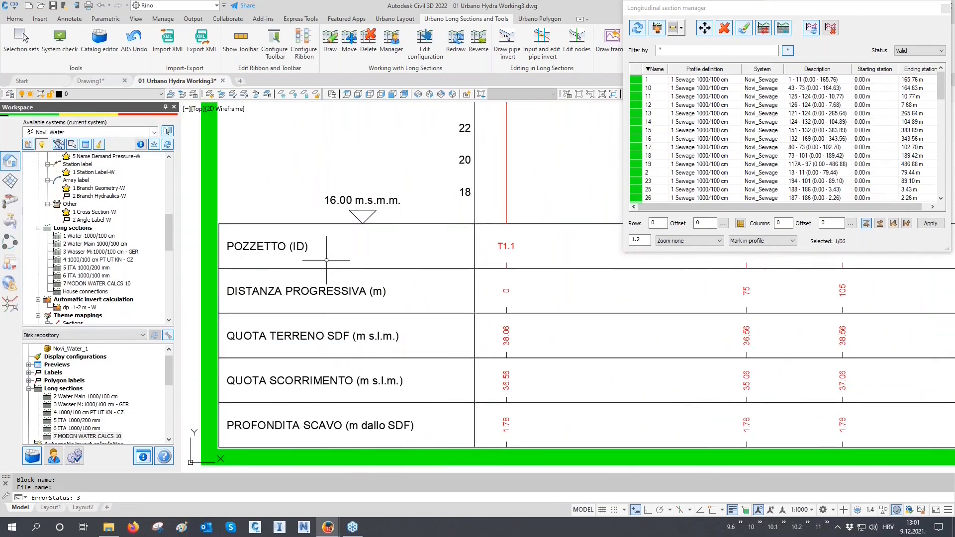
scroll(304, 410, down, 4)
middle_drag(420, 256, 366, 334)
scroll(367, 334, down, 2)
middle_drag(451, 304, 442, 348)
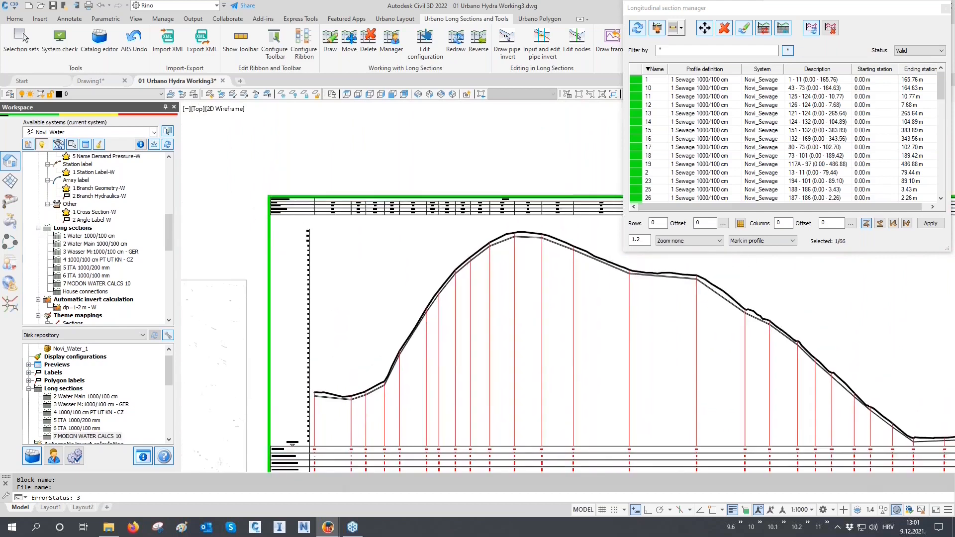
scroll(279, 224, up, 4)
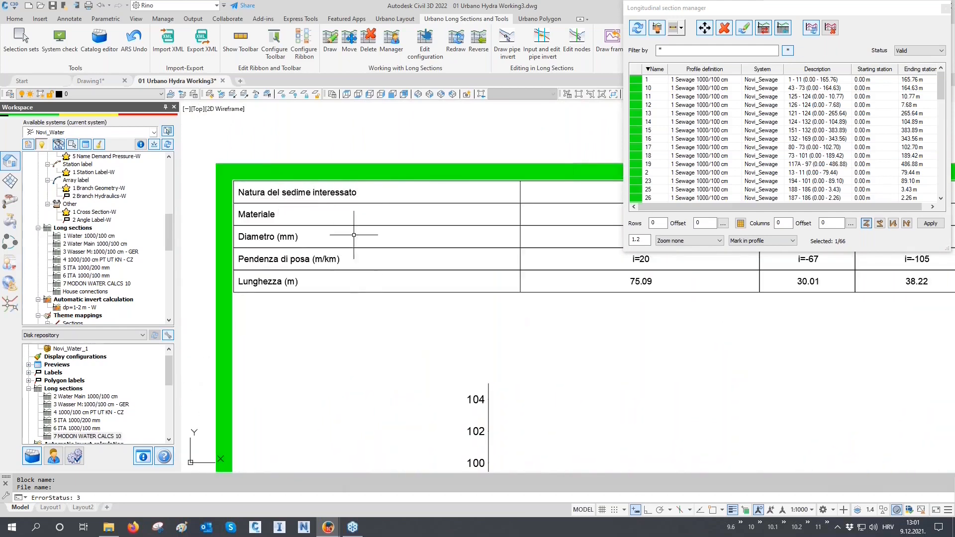
scroll(342, 213, down, 3)
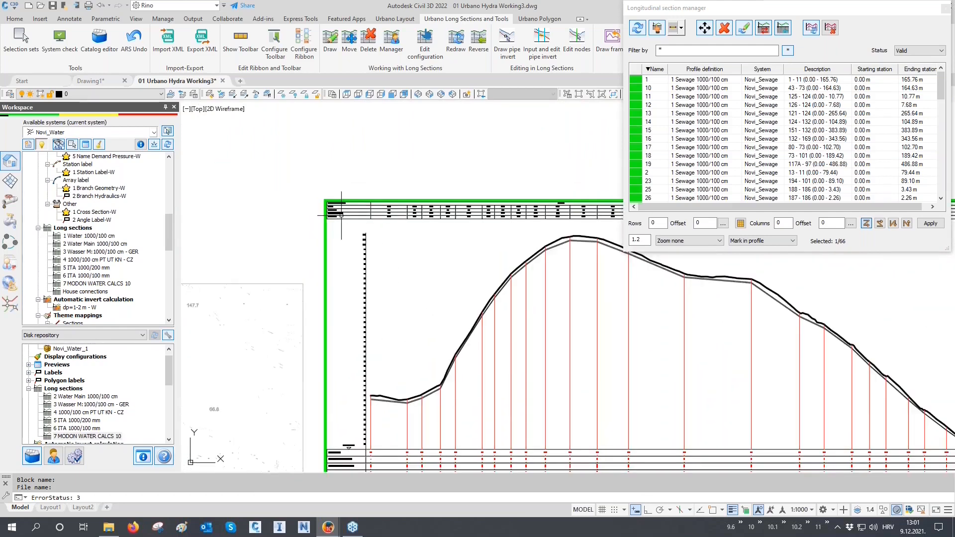
- Switch the selected longitudinal section to the 6 ITA 1000/100 mm profile definition and inspect its data table rows
click(764, 29)
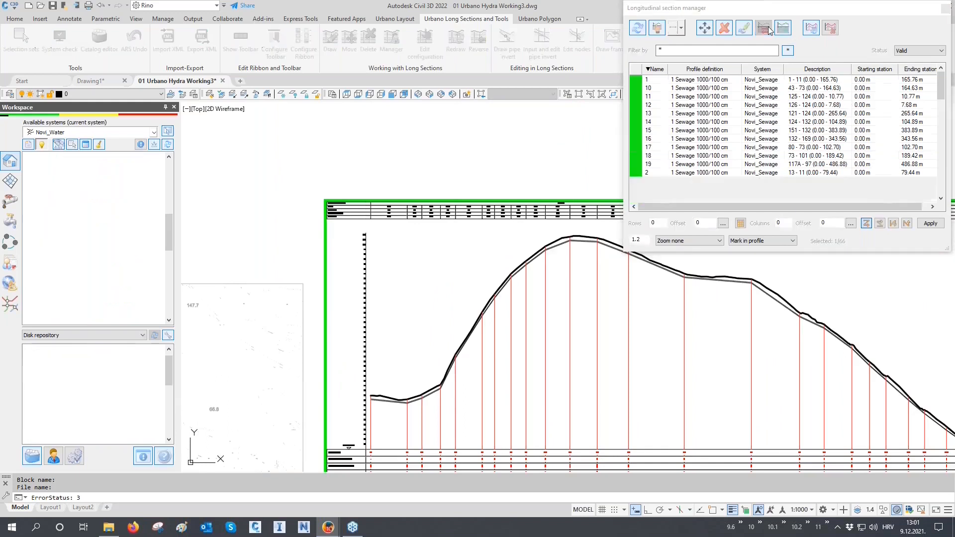
click(749, 133)
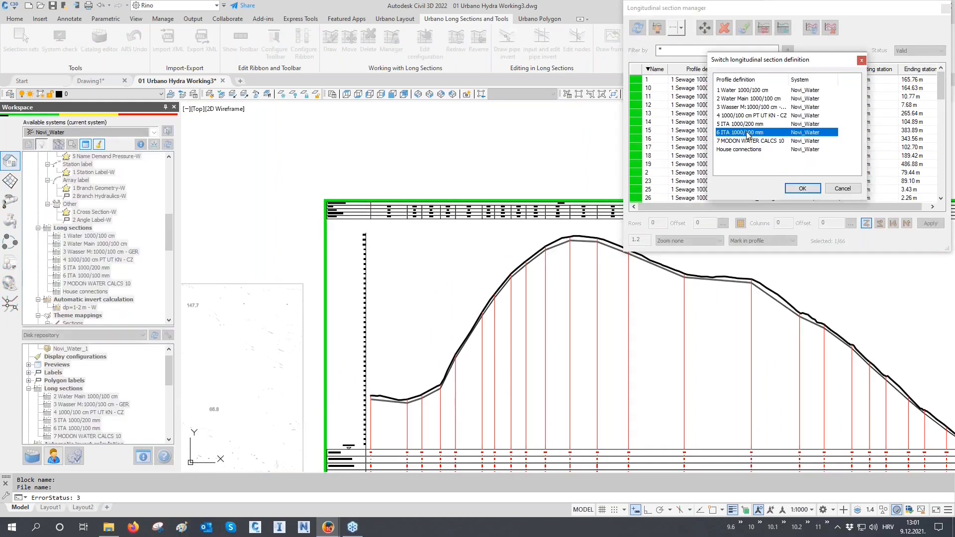
click(802, 188)
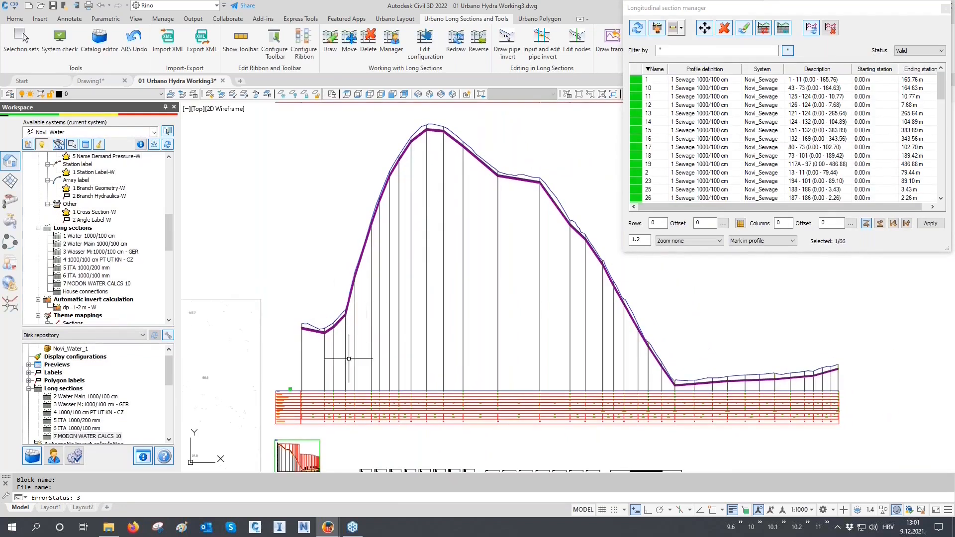
scroll(282, 417, up, 3)
scroll(282, 416, up, 4)
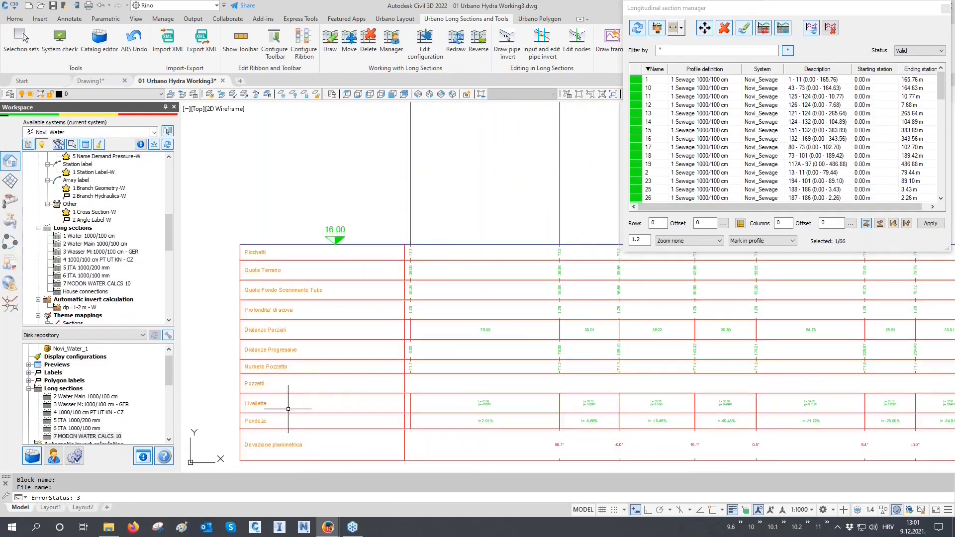
- Switch the profile definition of the selected longitudinal section to 7 MODON WATER CALCS 10
click(763, 29)
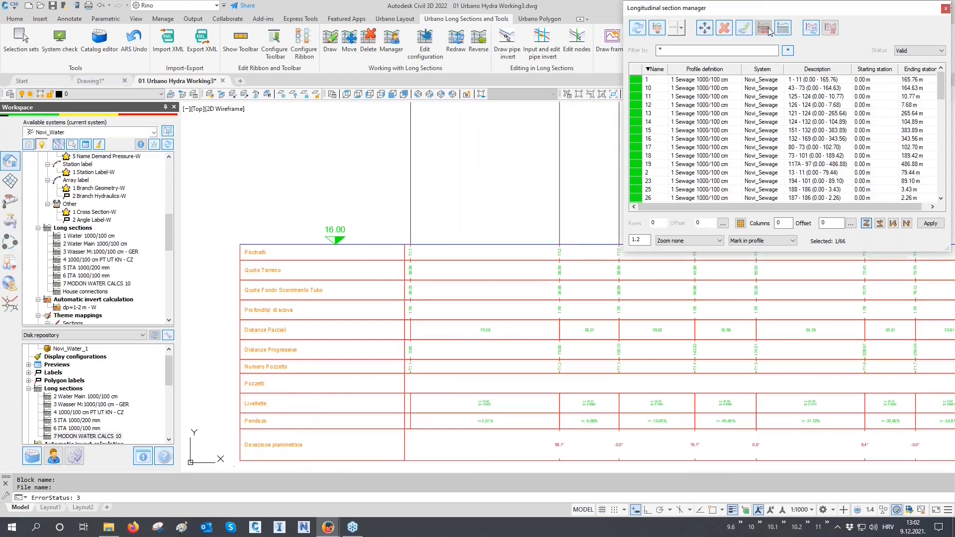
click(742, 141)
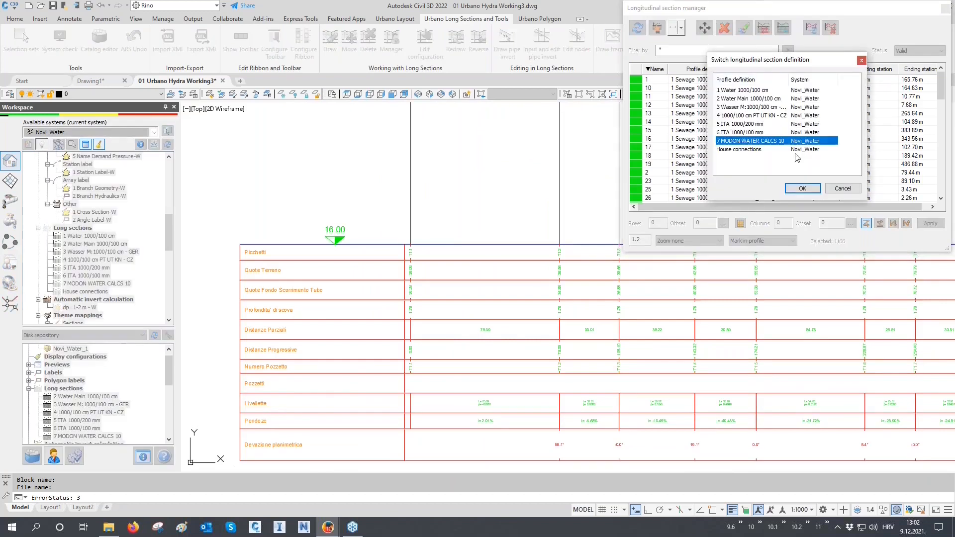
click(803, 189)
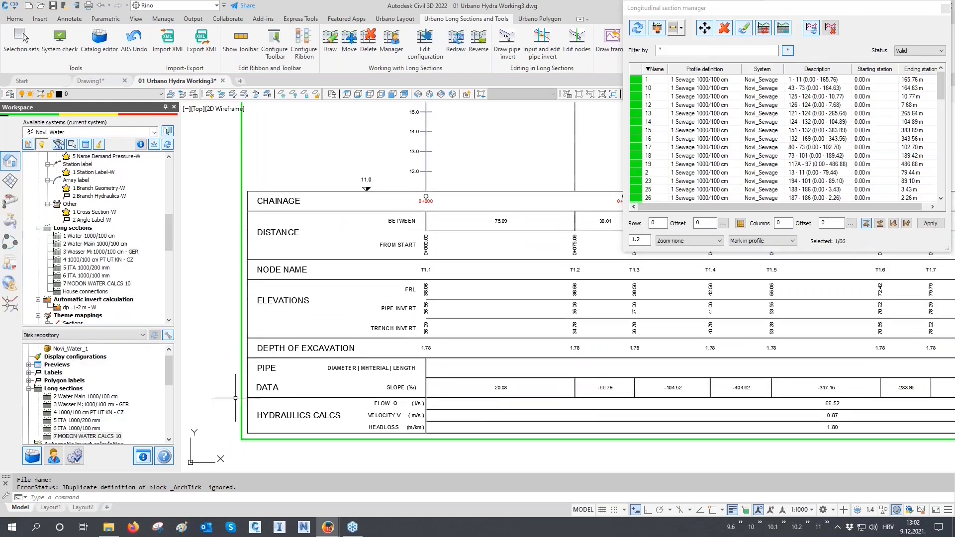
- Examine the hydraulic calculation rows in the data table and the house connection and crossing labels along the redrawn profile
scroll(265, 431, up, 2)
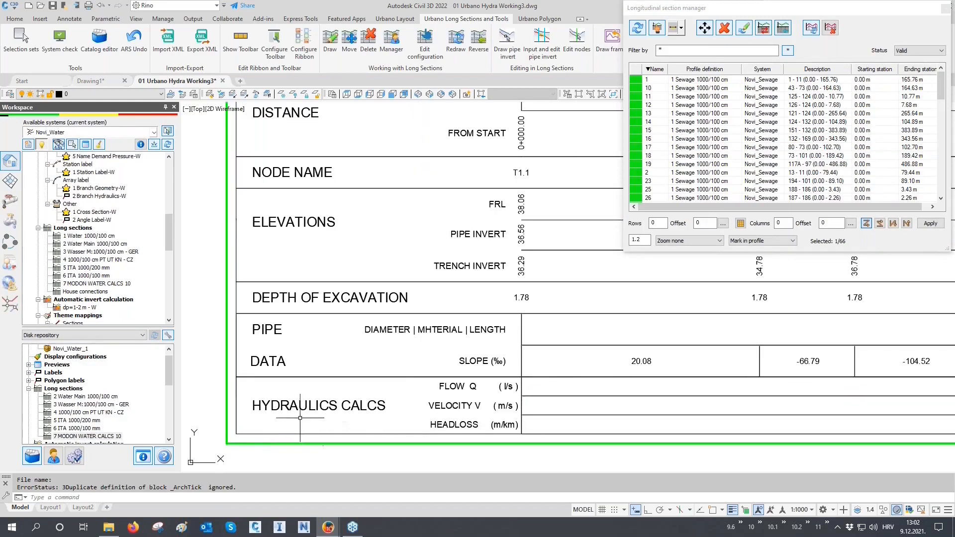
scroll(485, 423, up, 2)
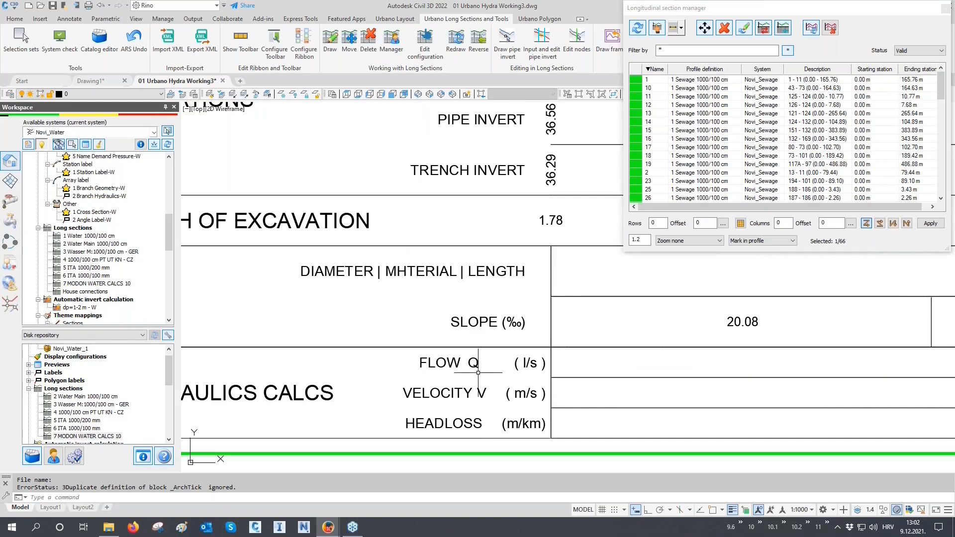
scroll(391, 418, down, 5)
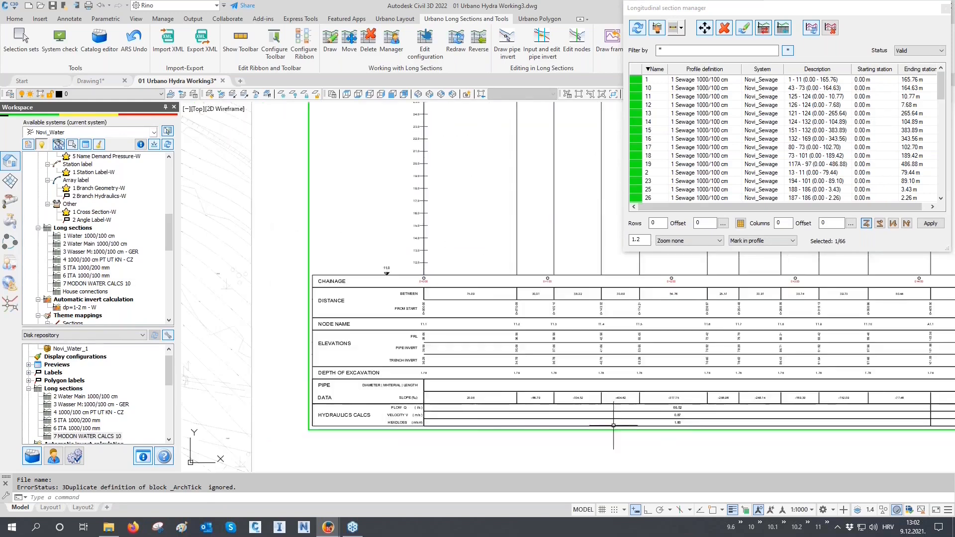
scroll(696, 425, up, 5)
scroll(387, 415, down, 4)
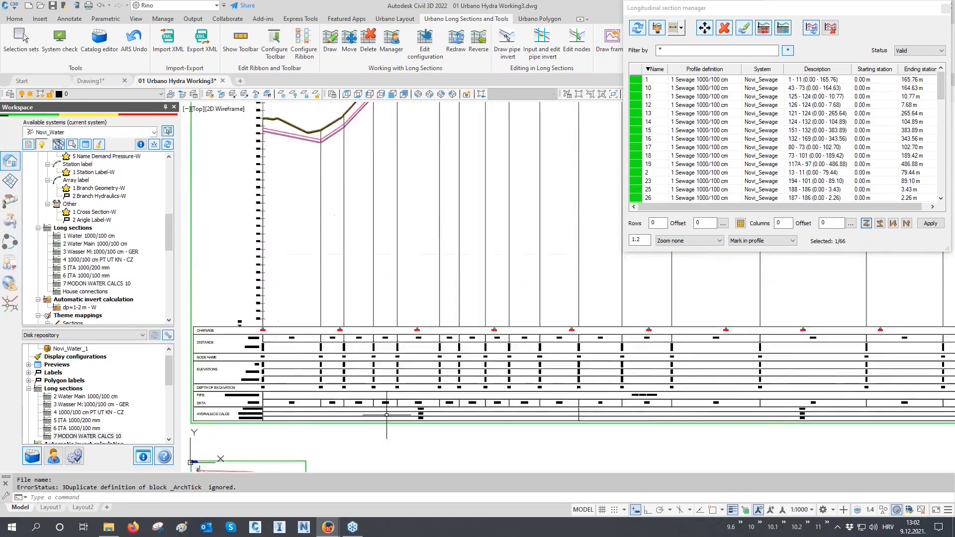
scroll(601, 370, down, 2)
scroll(601, 370, up, 8)
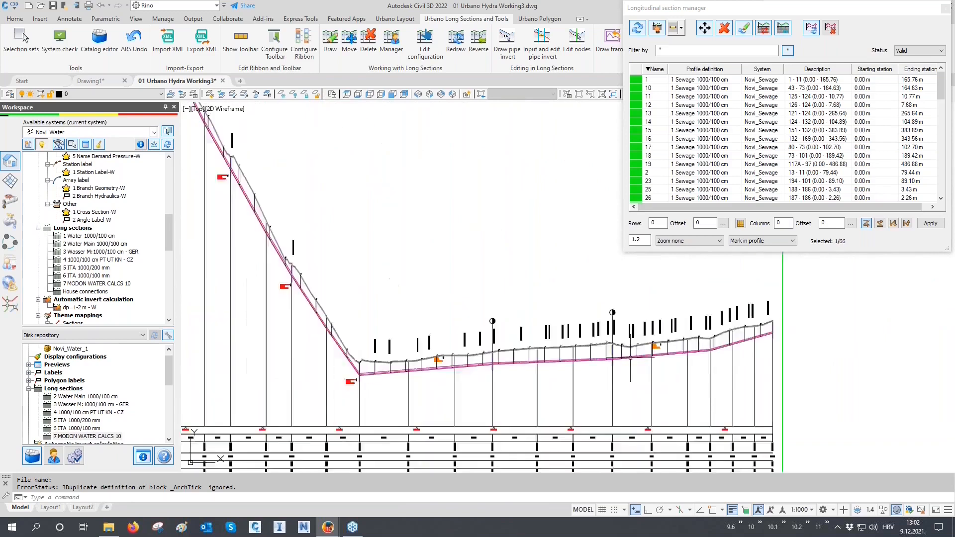
scroll(647, 364, up, 4)
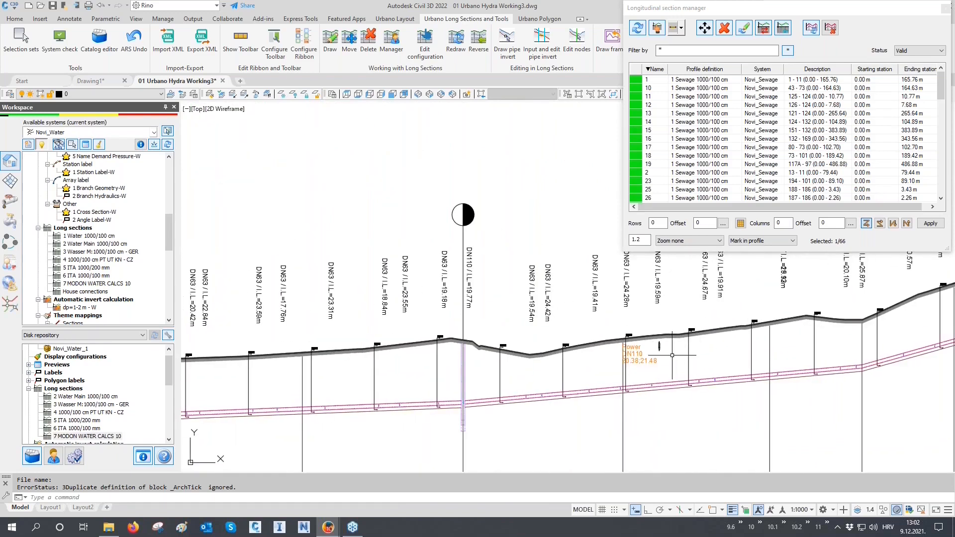
scroll(485, 394, up, 2)
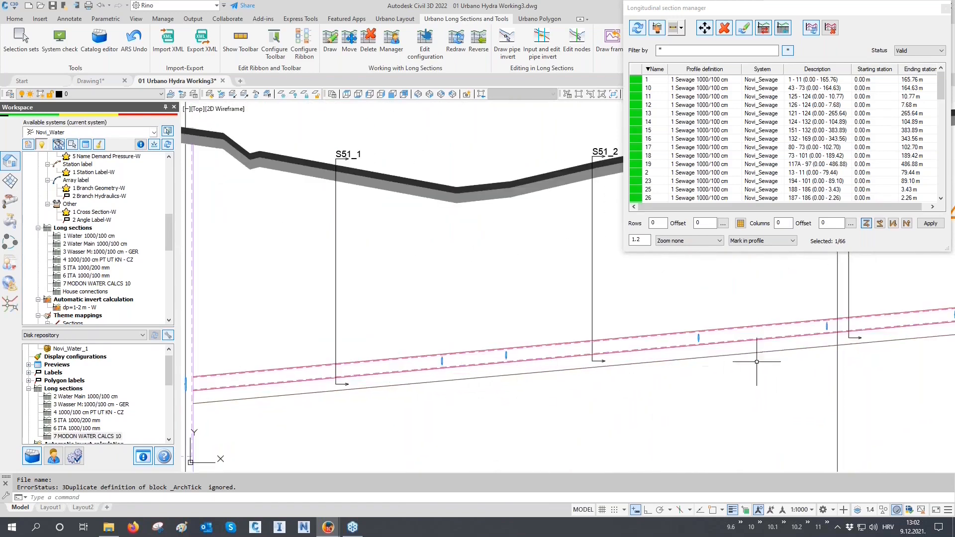
key(Escape)
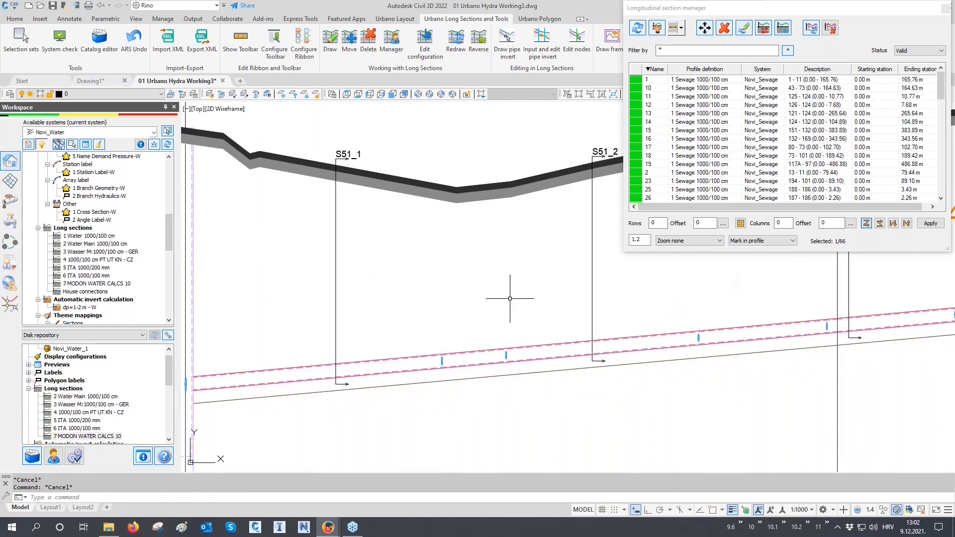
- Remove the House connections long sections of Novi_Water from the drawing while keeping their configuration intact
scroll(510, 299, down, 6)
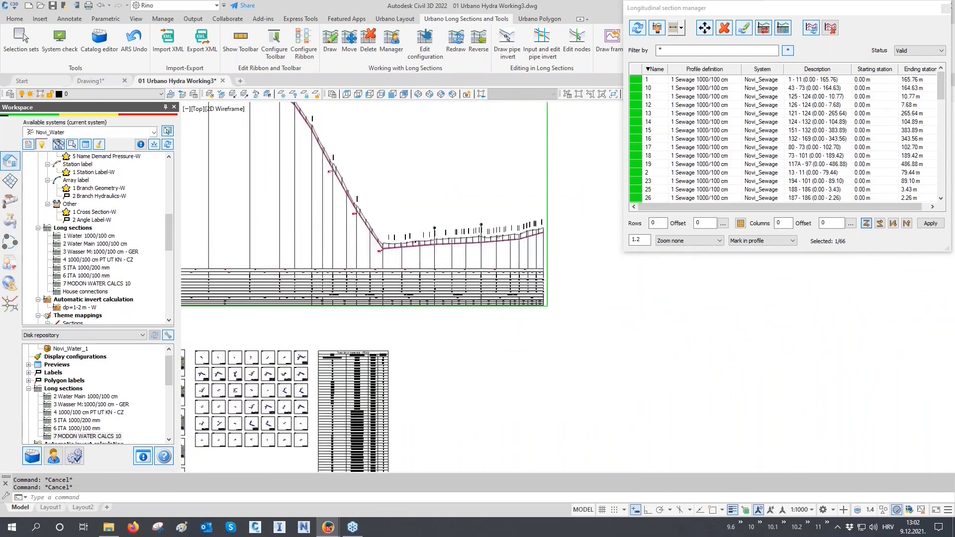
mouse_move(406, 303)
middle_down()
mouse_move(459, 284)
mouse_move(506, 238)
middle_up()
scroll(507, 238, down, 2)
scroll(413, 354, up, 2)
scroll(412, 354, up, 4)
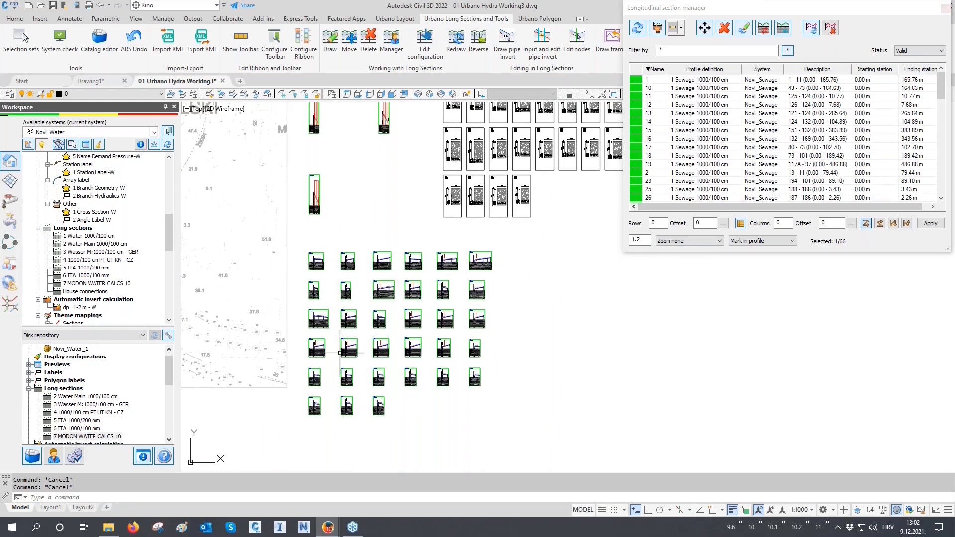
scroll(84, 269, down, 1)
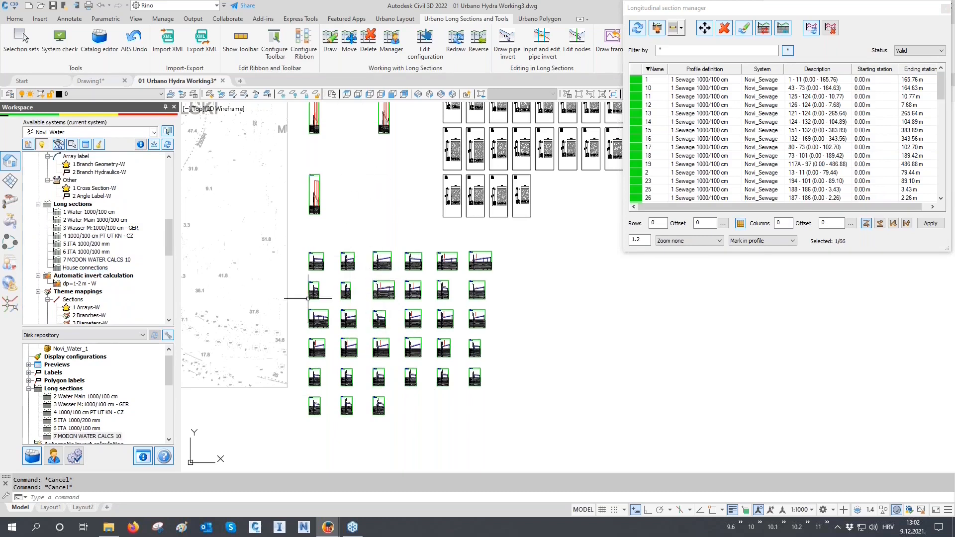
click(79, 269)
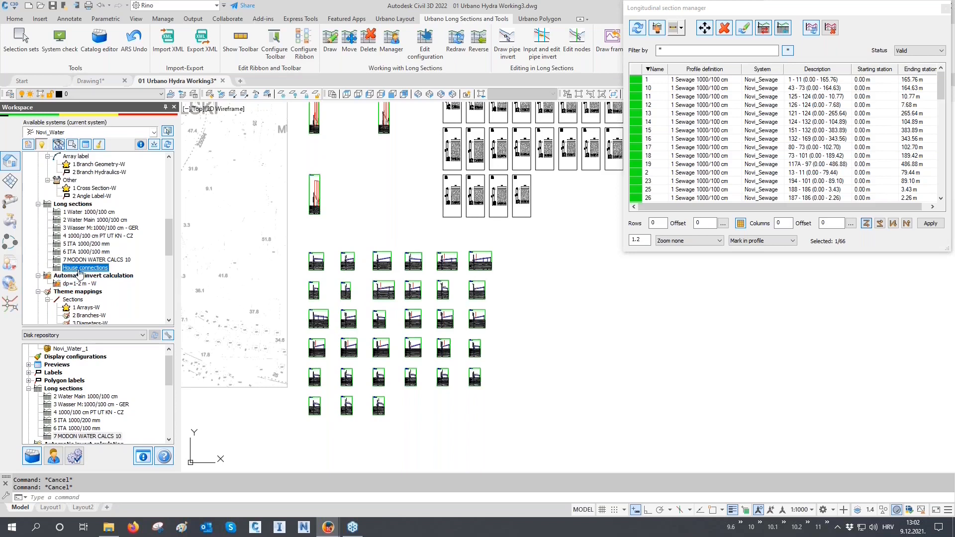
right_click(80, 269)
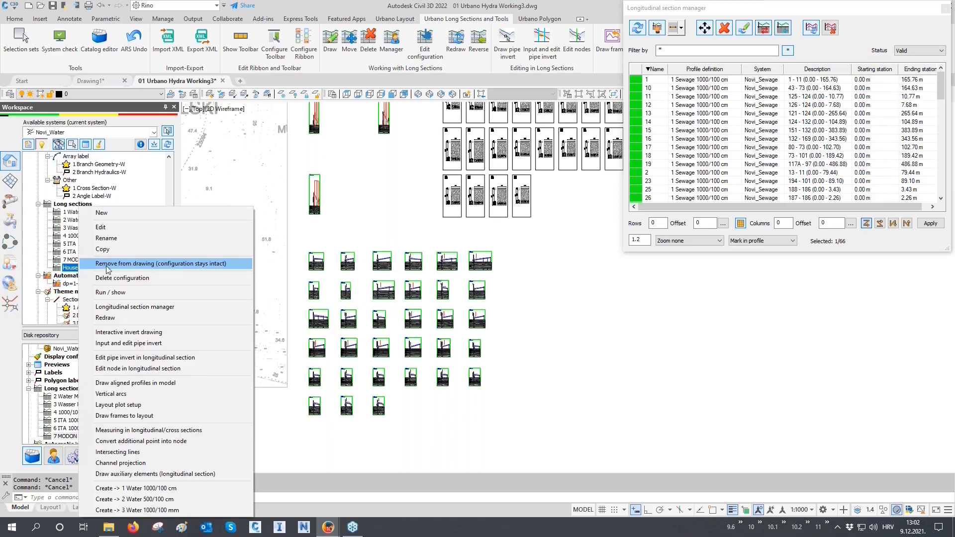
click(186, 264)
scroll(348, 382, down, 2)
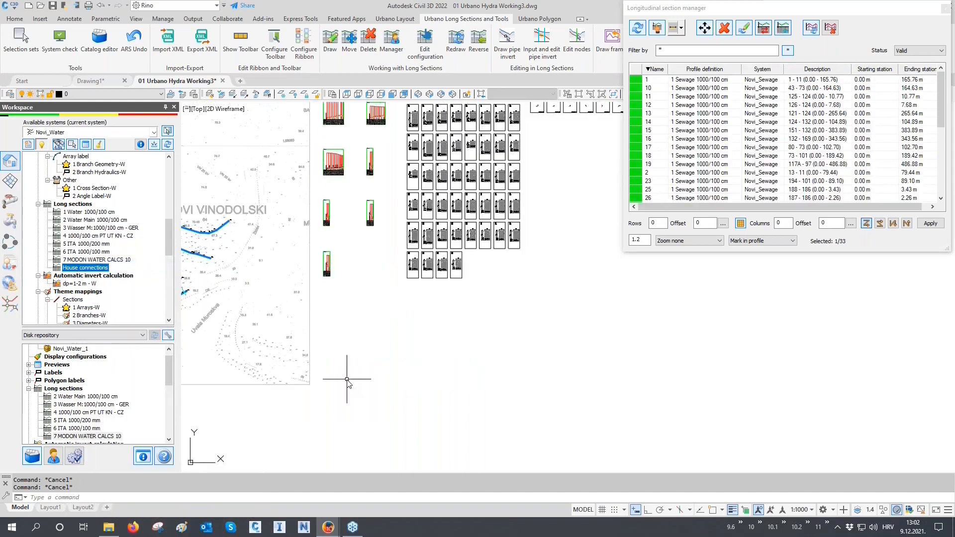
middle_drag(364, 258, 411, 410)
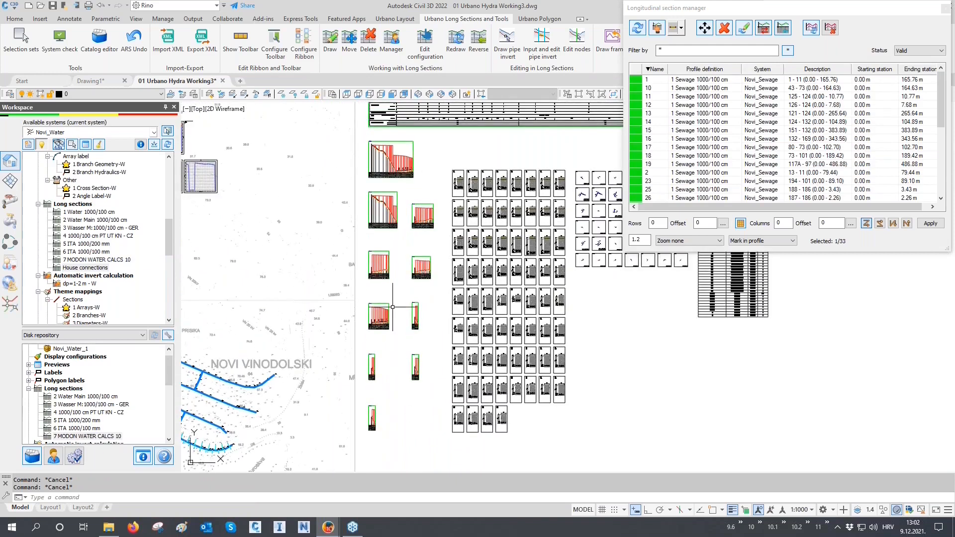